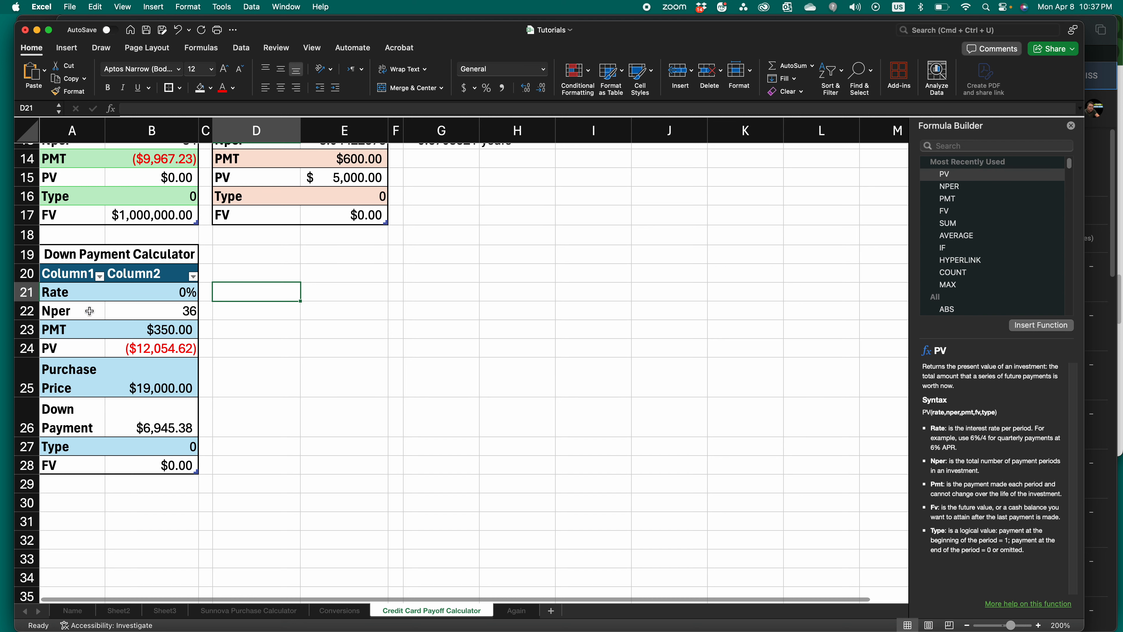
Step: Examine the row labels of the Down Payment Calculator table, from Rate down to FV
scroll(103, 379, down, 1)
scroll(103, 376, down, 1)
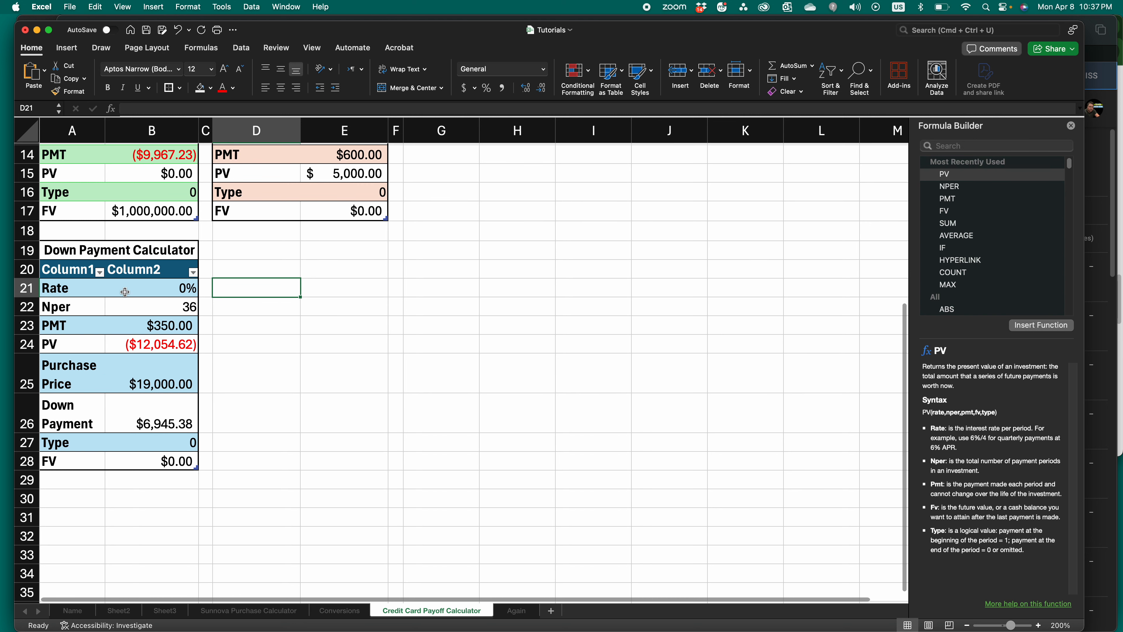
click(76, 290)
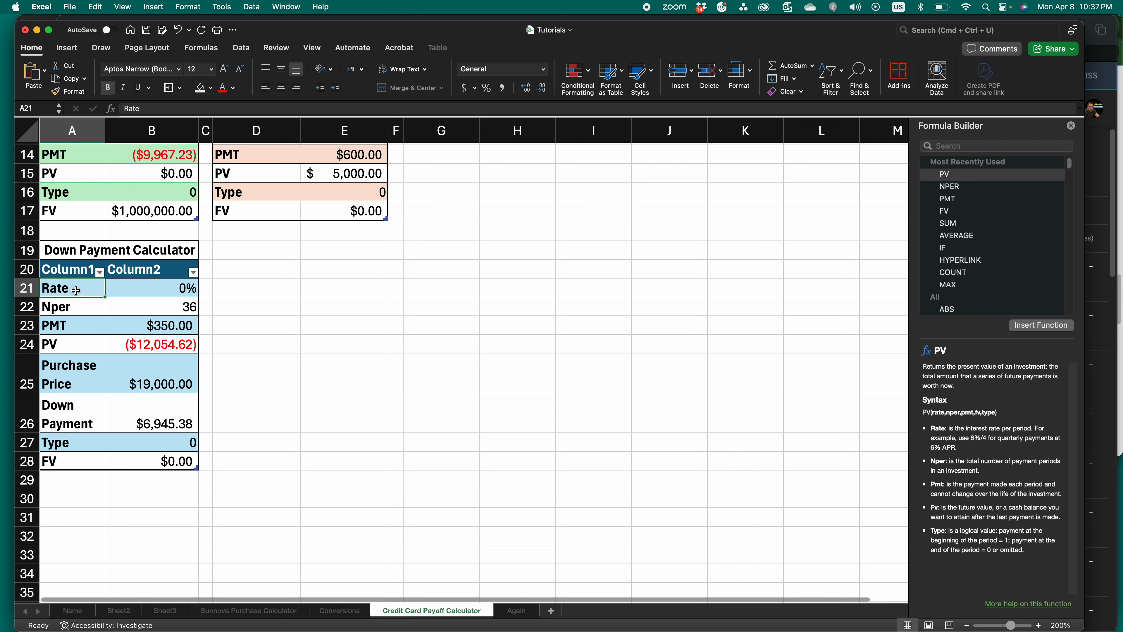
click(80, 313)
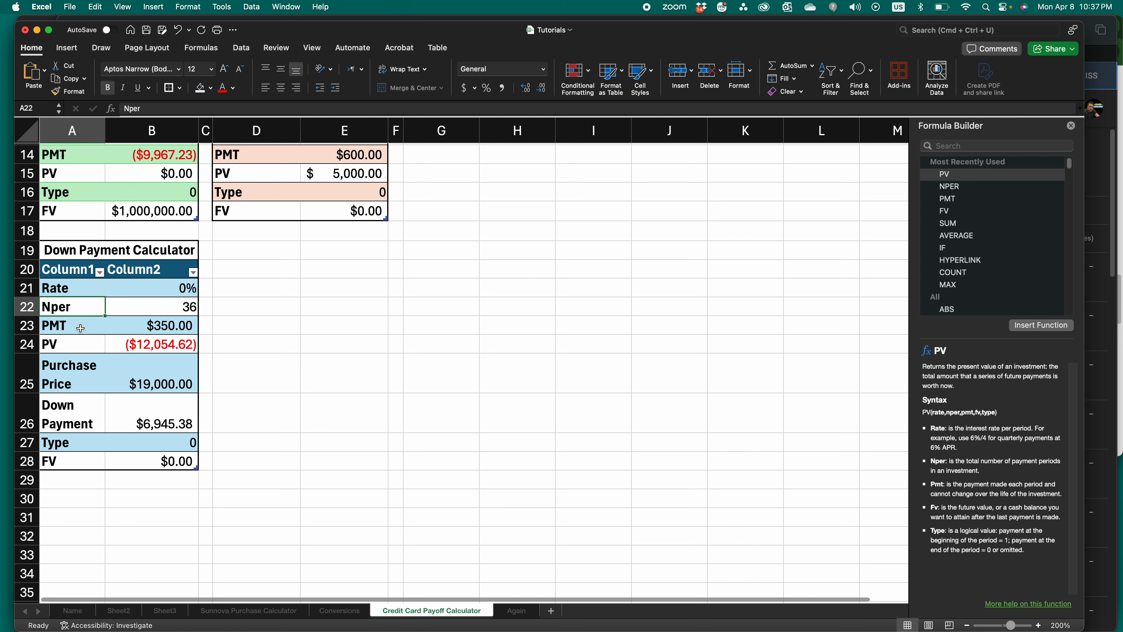
click(80, 328)
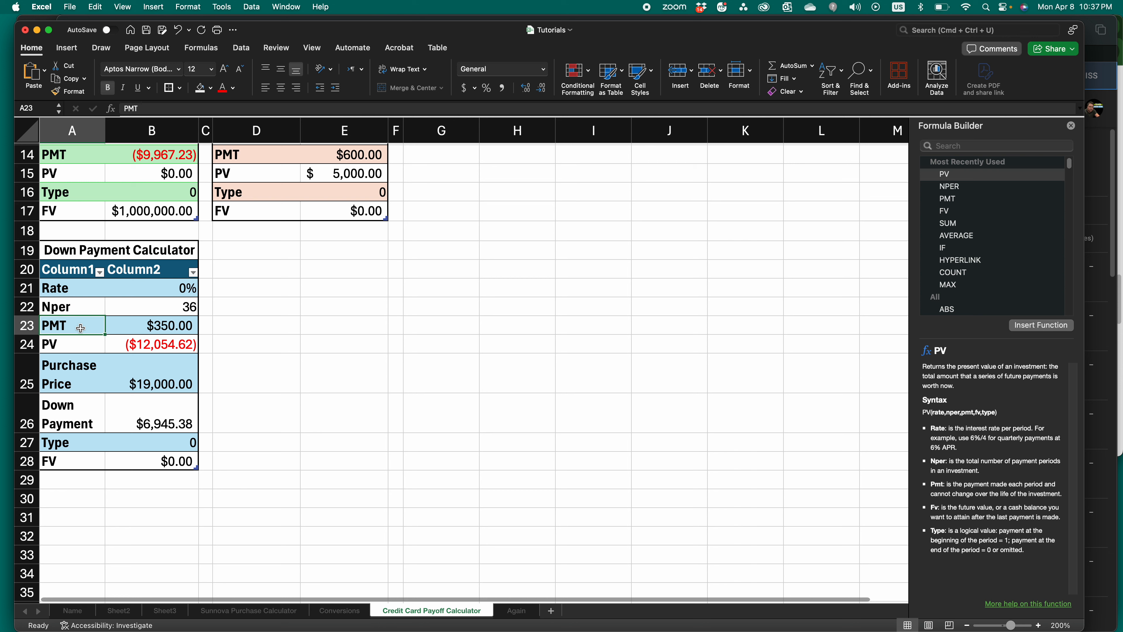
click(78, 348)
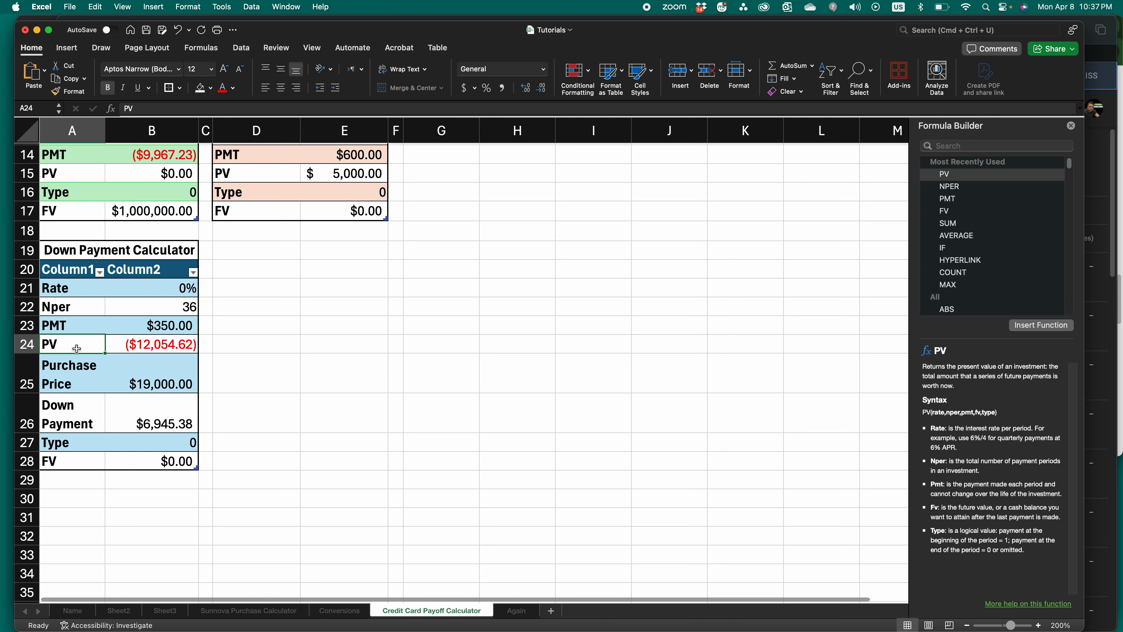
click(77, 376)
click(82, 414)
click(87, 379)
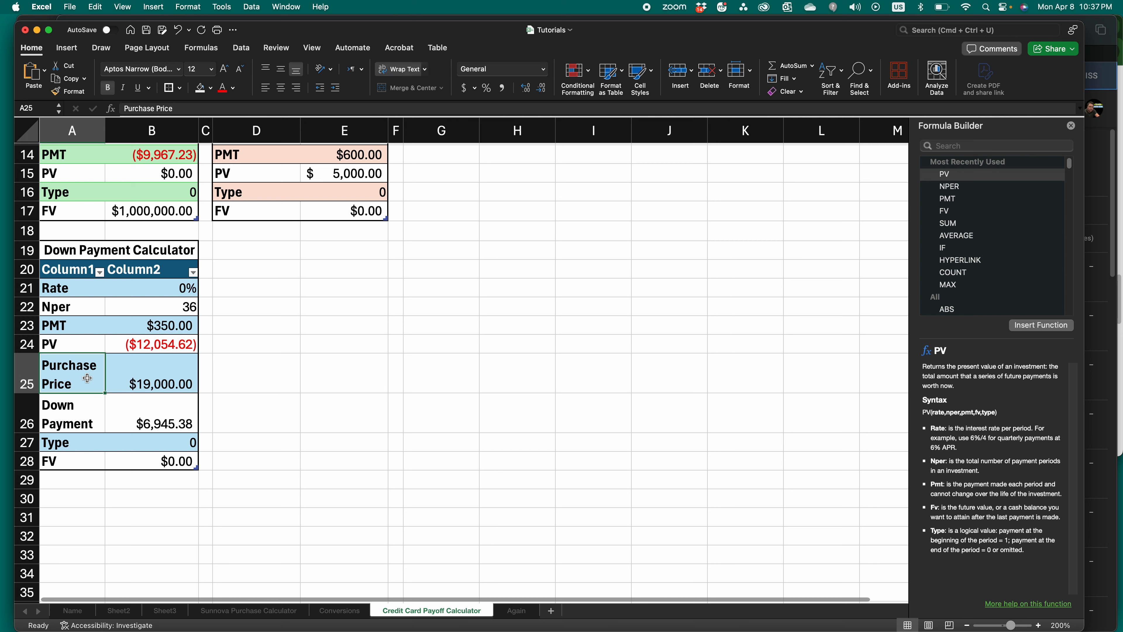
click(77, 418)
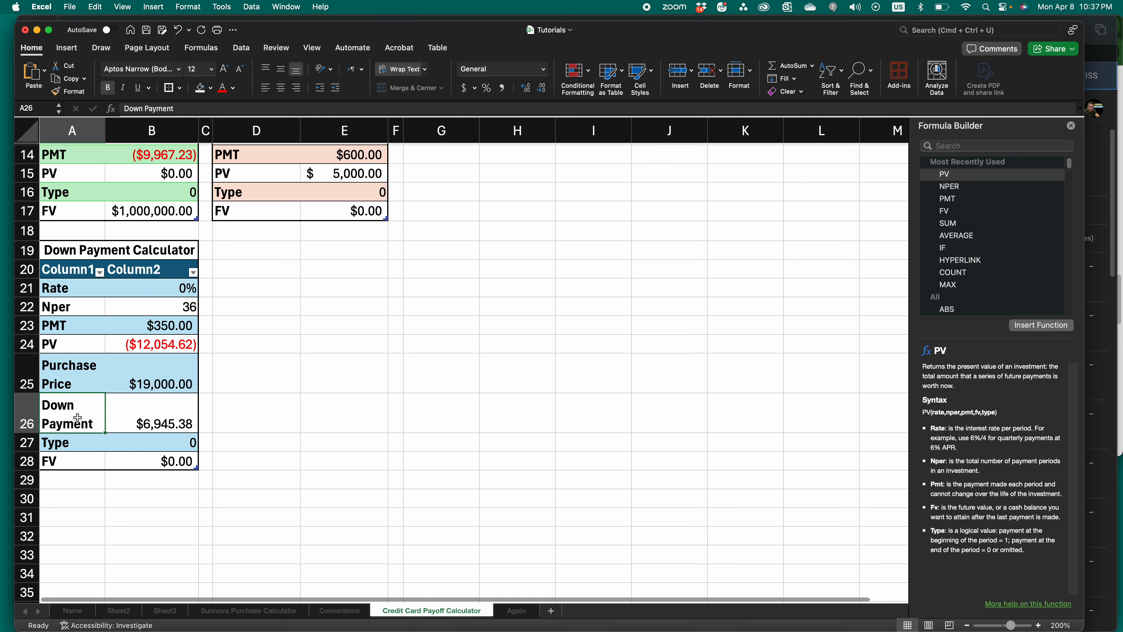
click(76, 445)
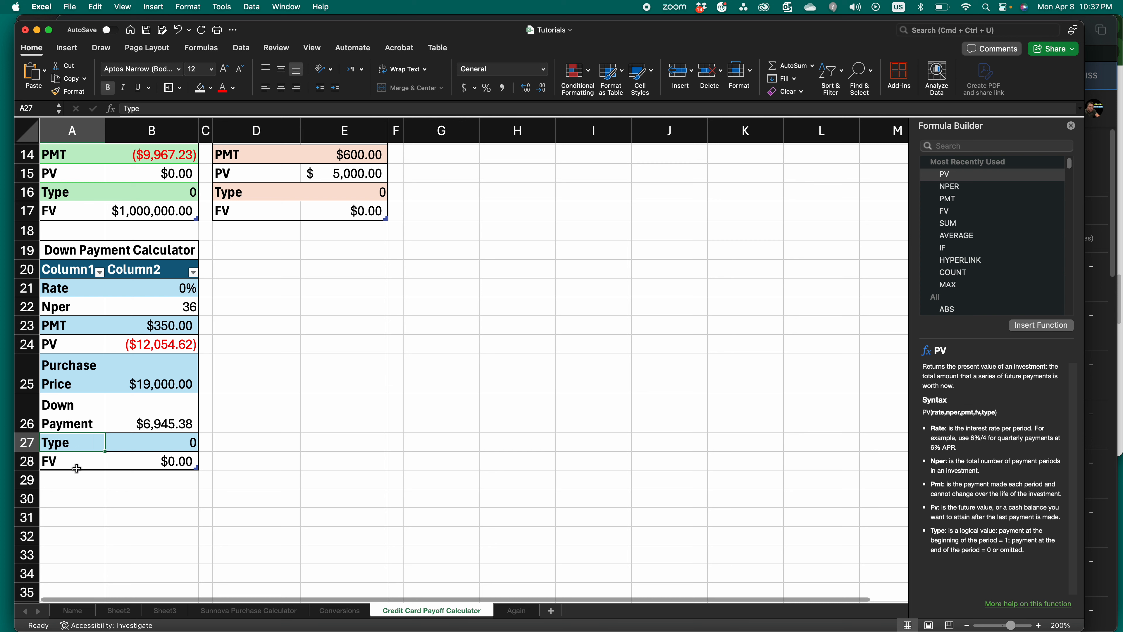
click(79, 463)
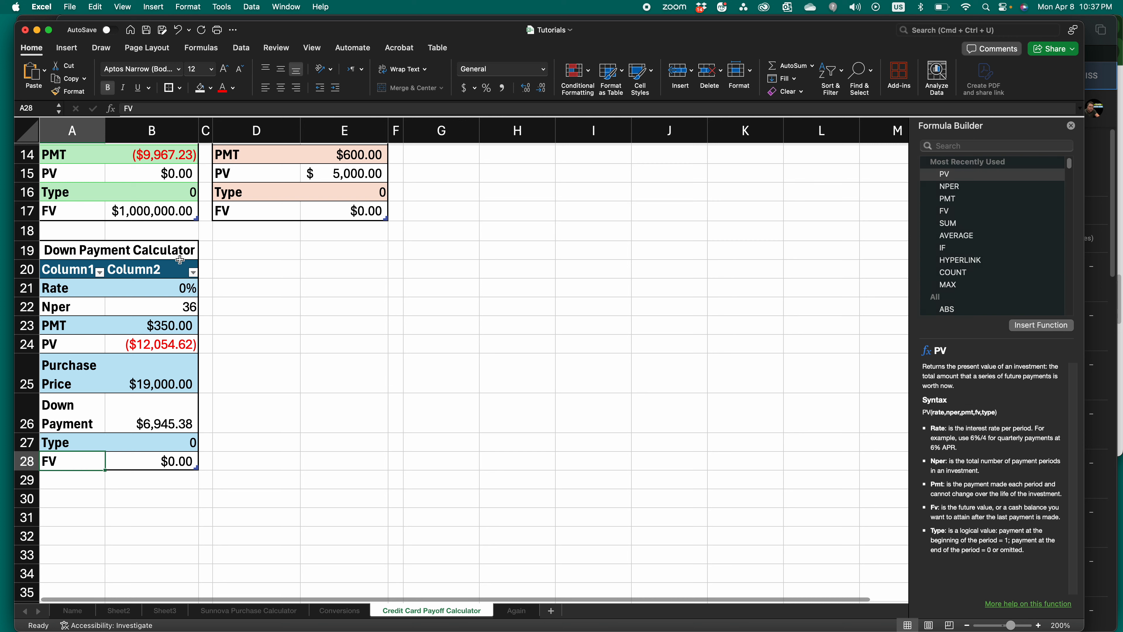
Step: Switch to Calculator and divide 6 by 12 to work out the monthly rate for the Rate cell
click(155, 289)
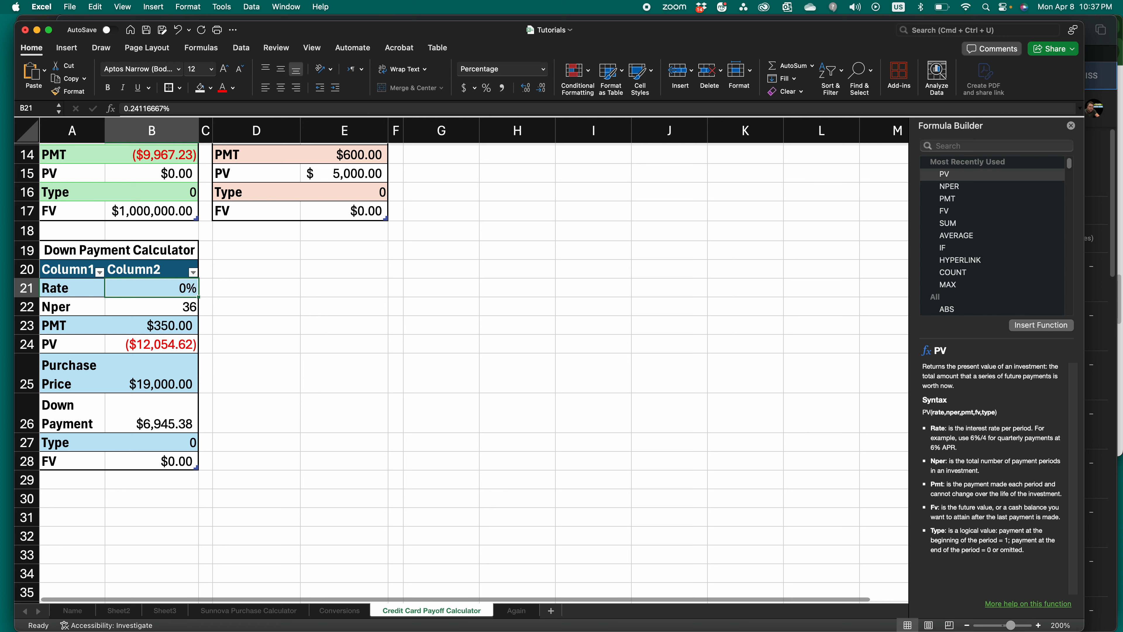
key(super+Tab)
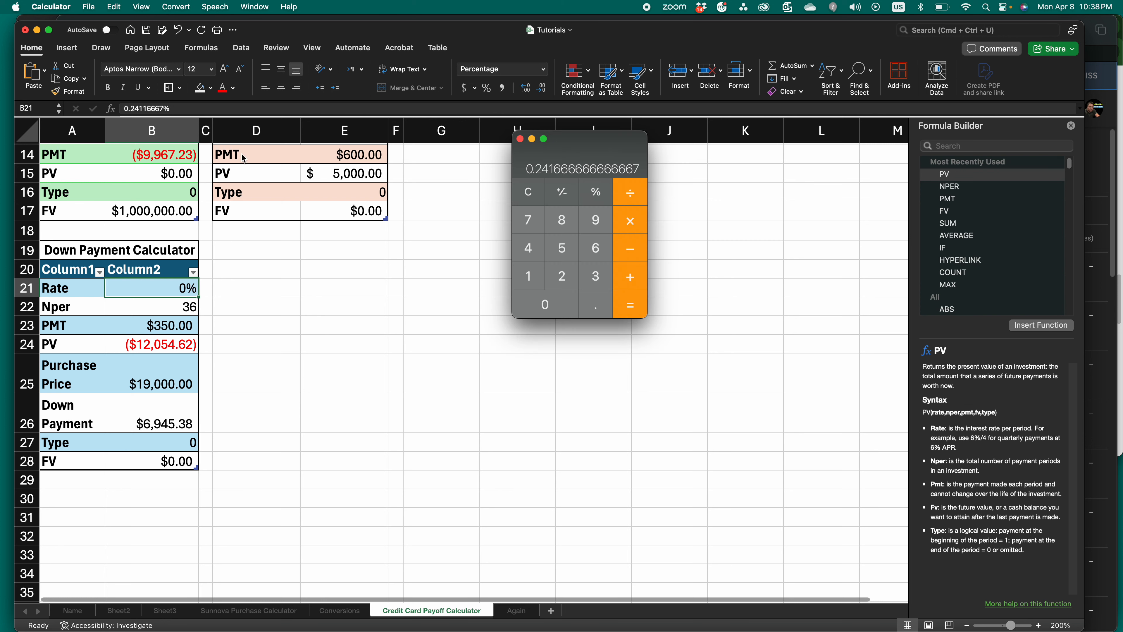
click(530, 189)
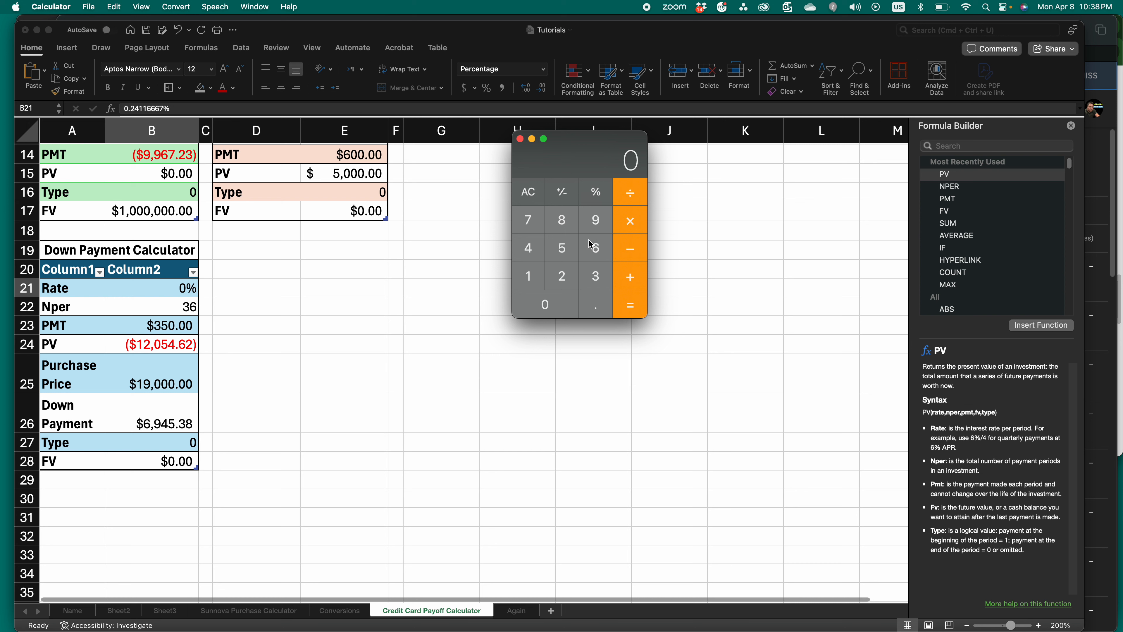
click(600, 242)
click(633, 198)
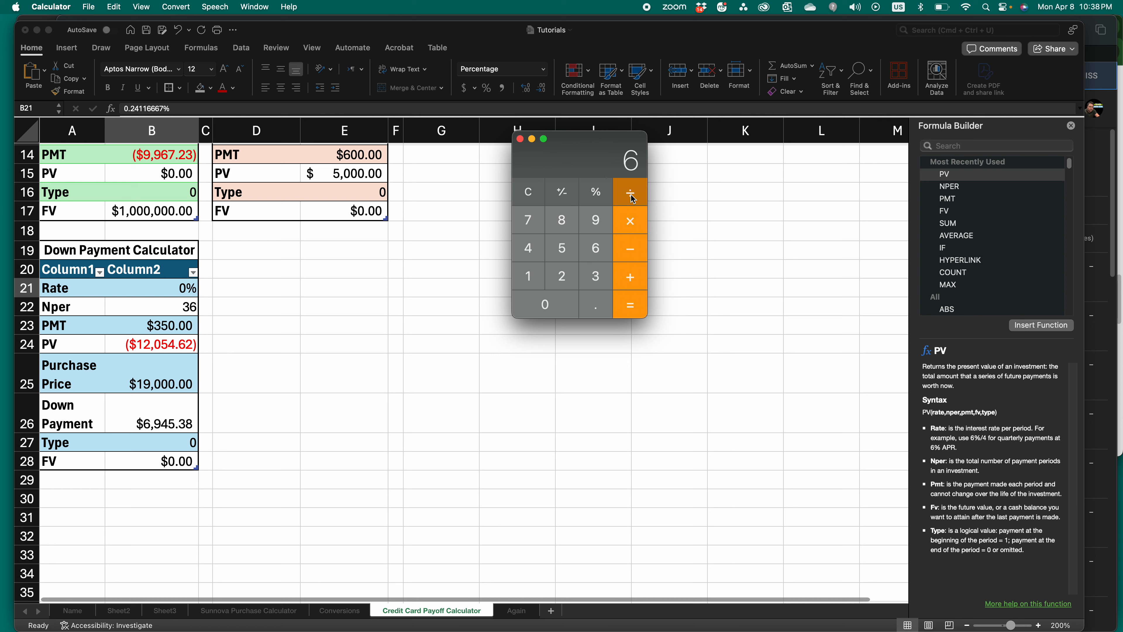
click(539, 284)
click(561, 276)
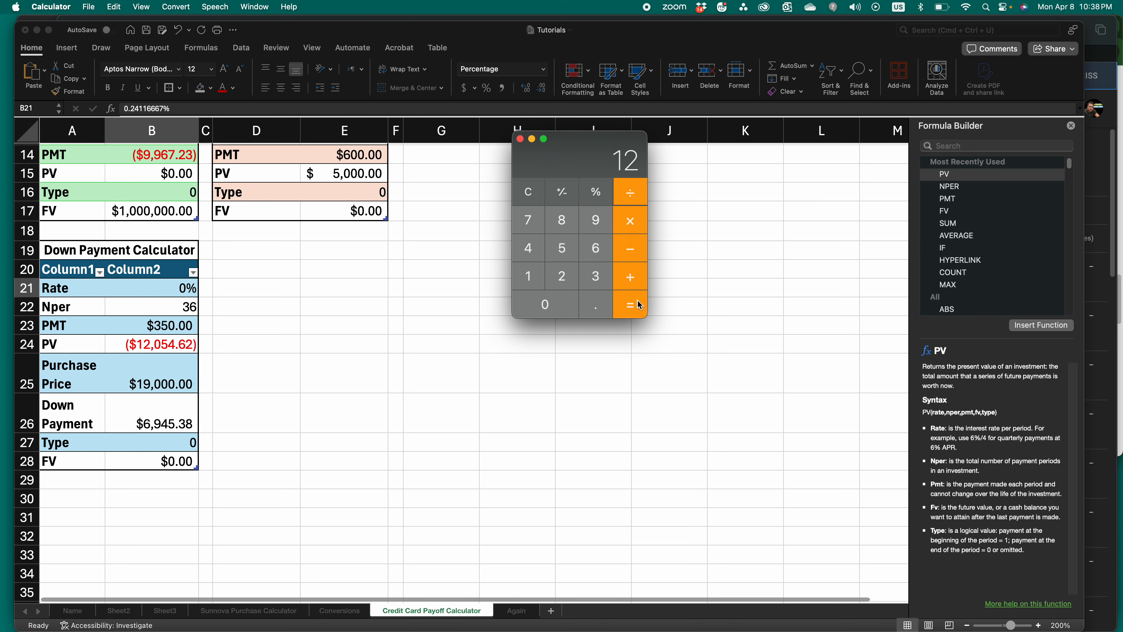
click(630, 305)
Step: Return to the Excel workbook and set the Down Payment Calculator's Rate in B21 to .5%
click(183, 291)
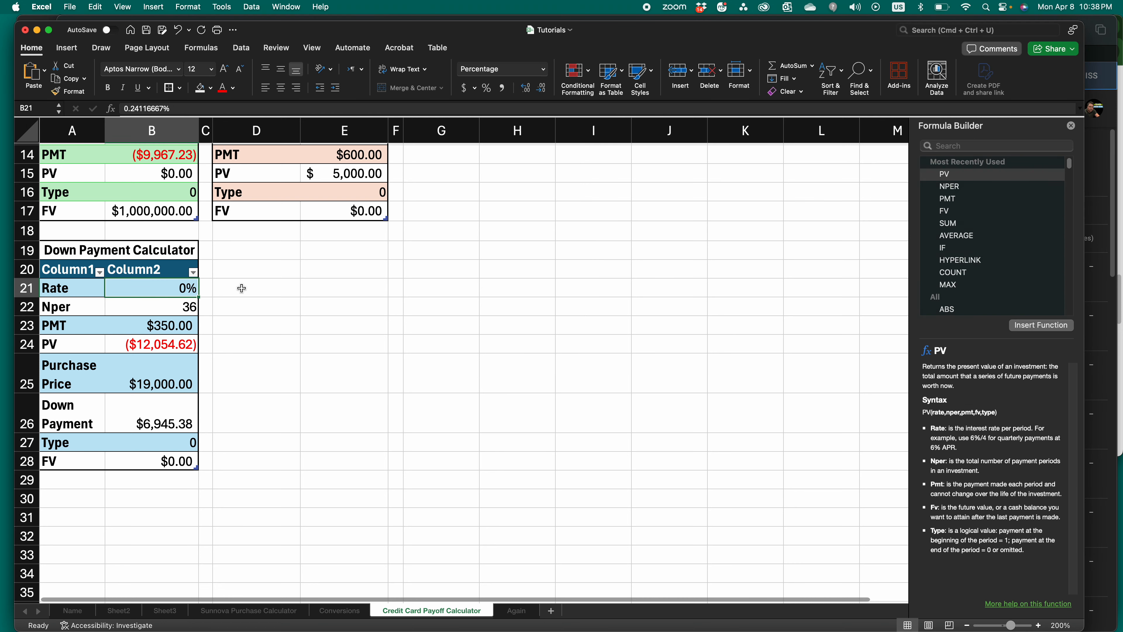
text(.5)
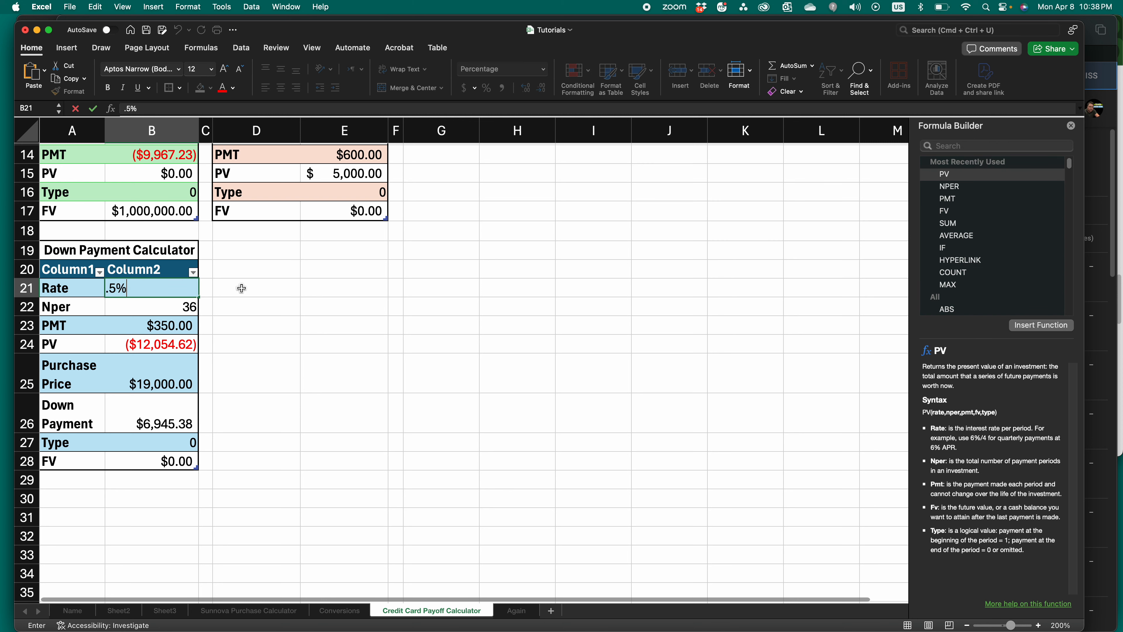
key(Return)
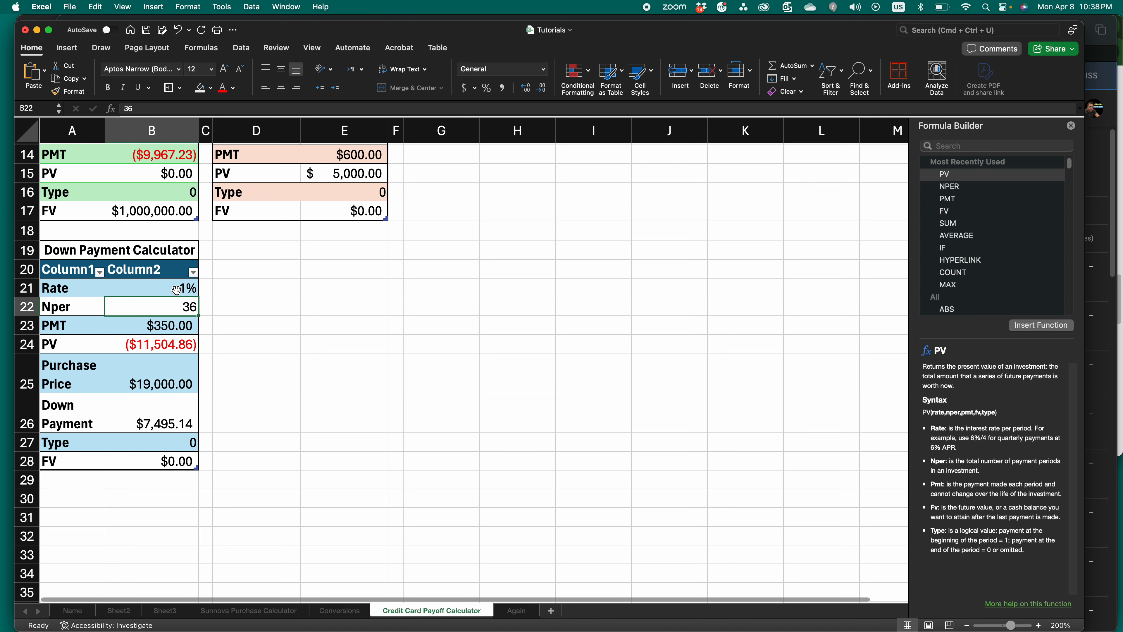
click(177, 289)
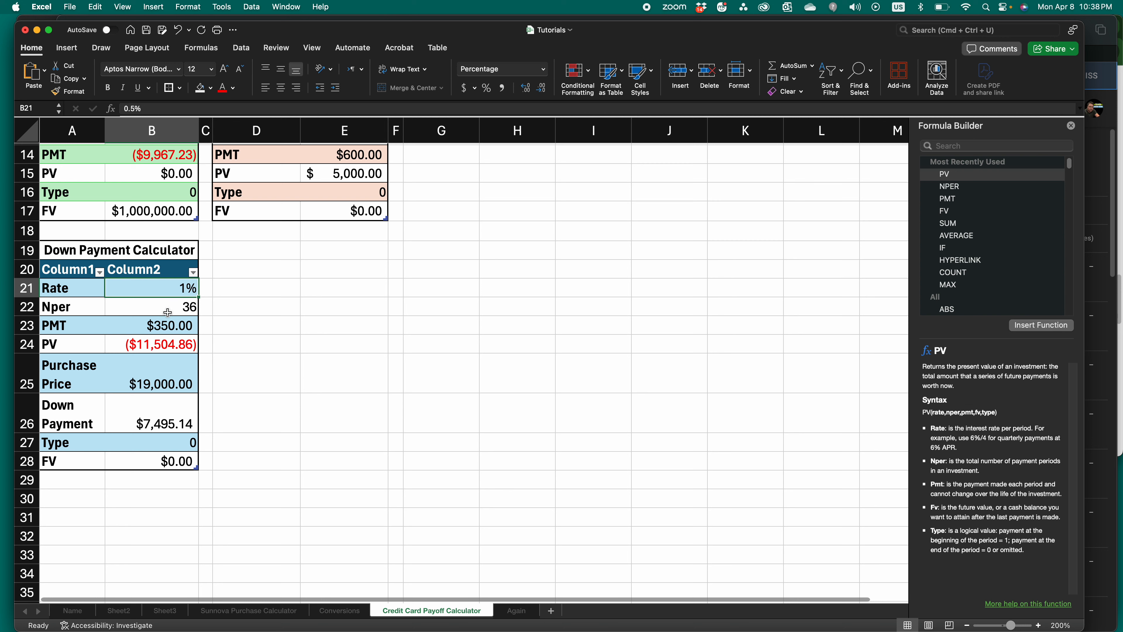
Step: Set the number of periods (Nper) in B22 to 60
click(177, 311)
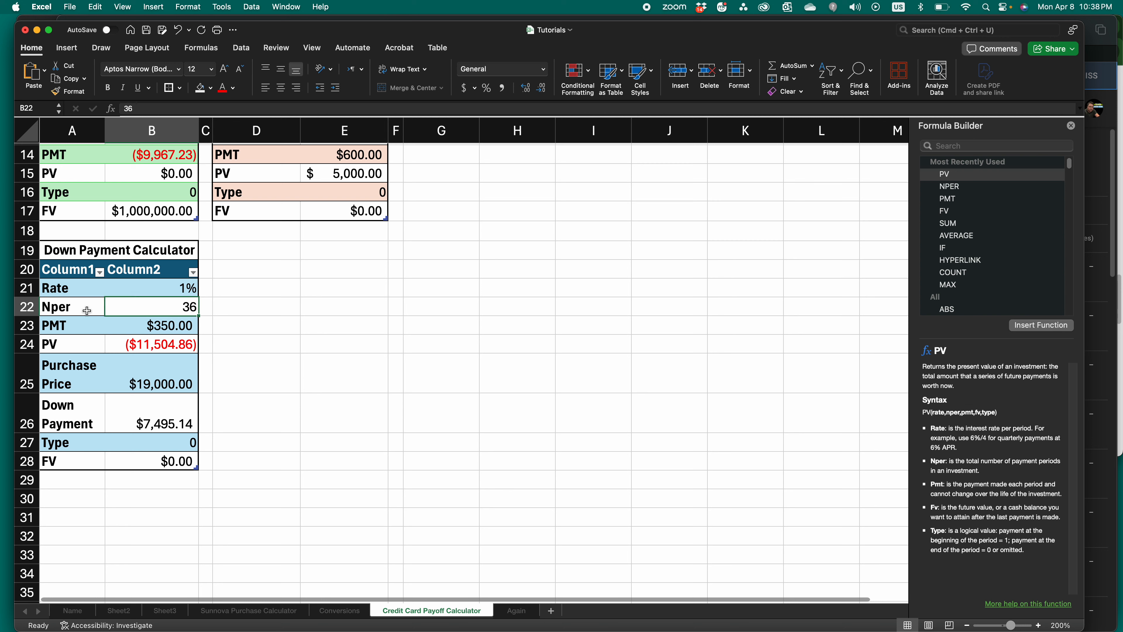
double_click(180, 308)
text(60)
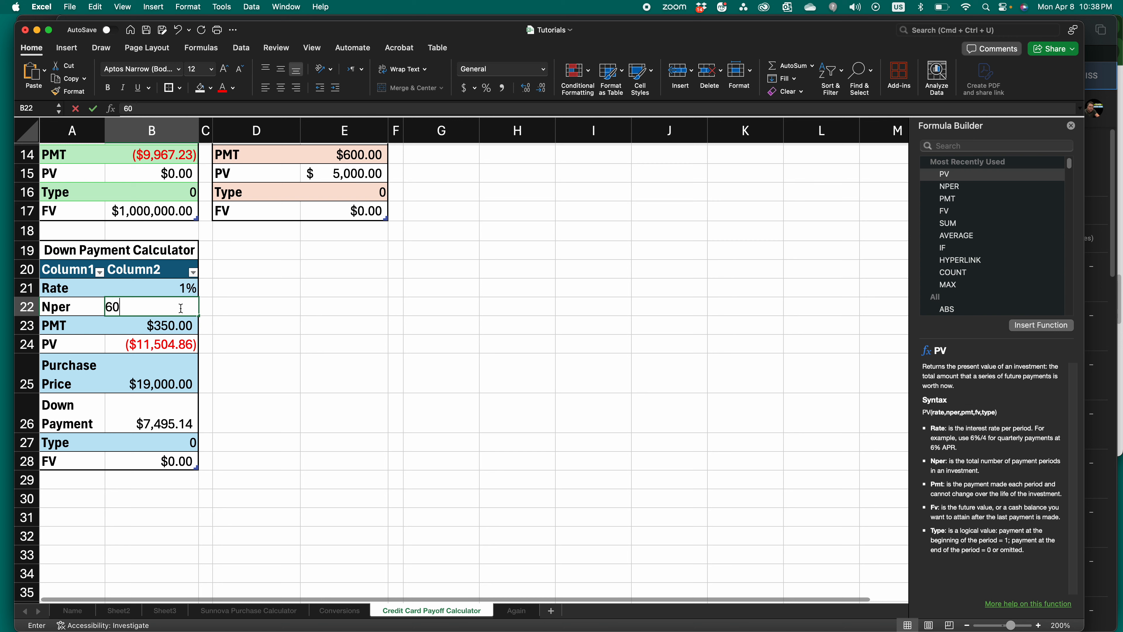
key(Return)
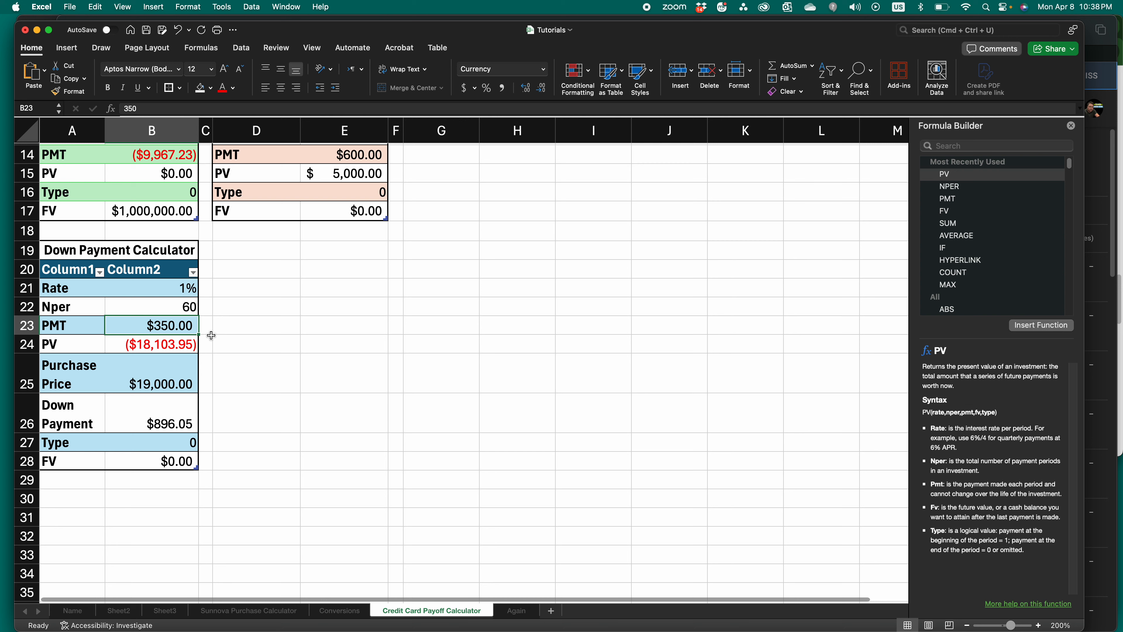
Step: Inspect the contents of the Purchase Price, Down Payment, Type, FV and PV cells in the Down Payment Calculator
click(162, 386)
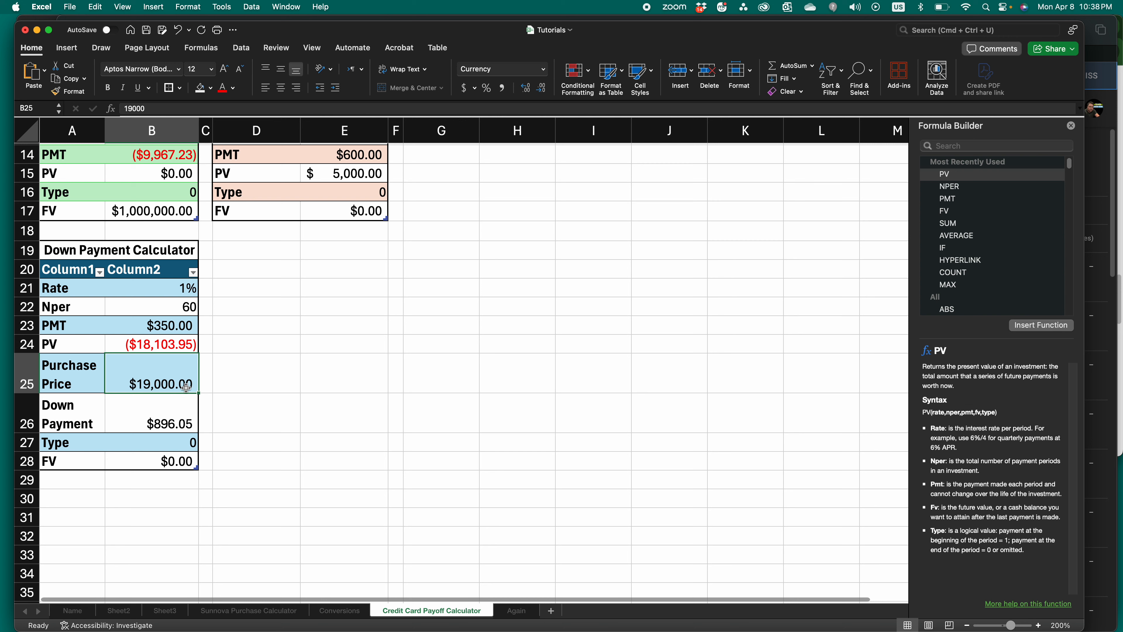
click(160, 429)
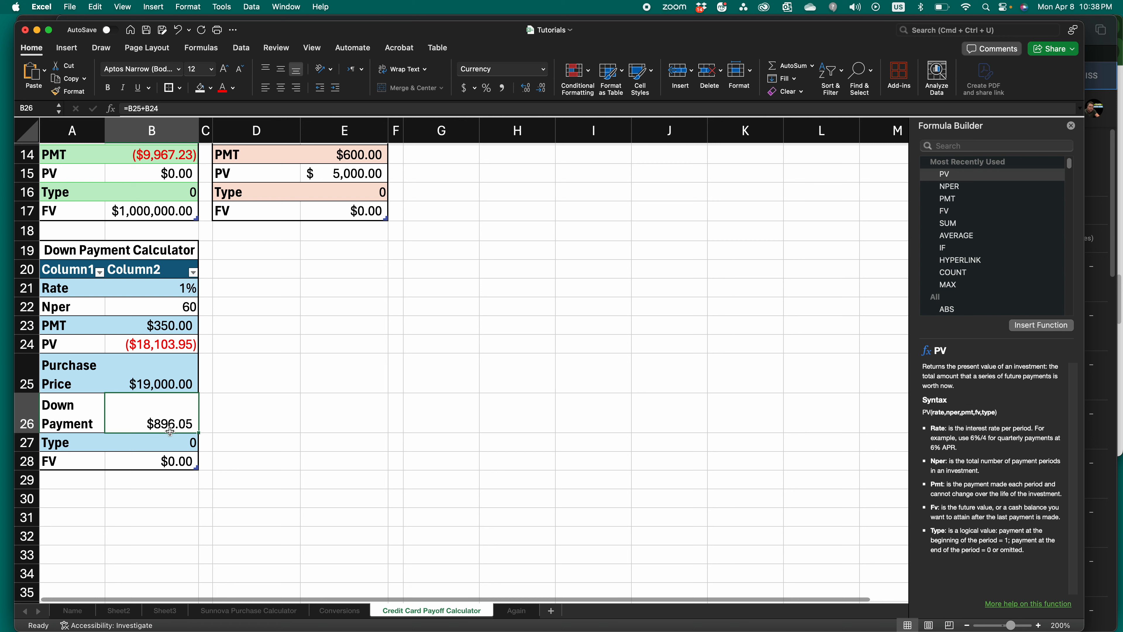
click(182, 448)
click(179, 463)
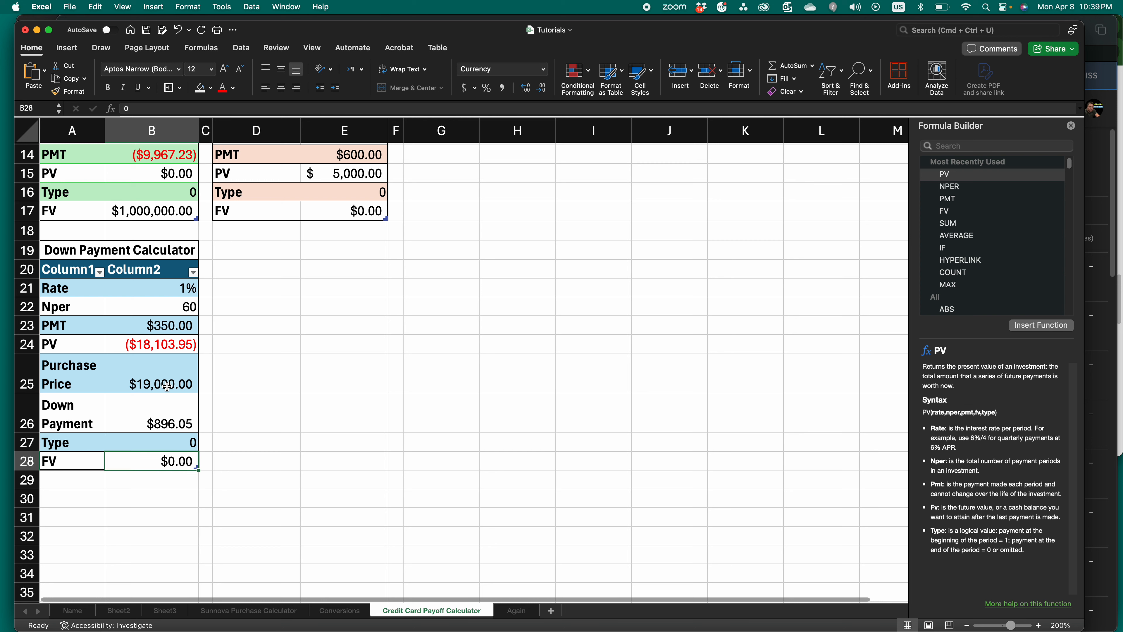
click(138, 345)
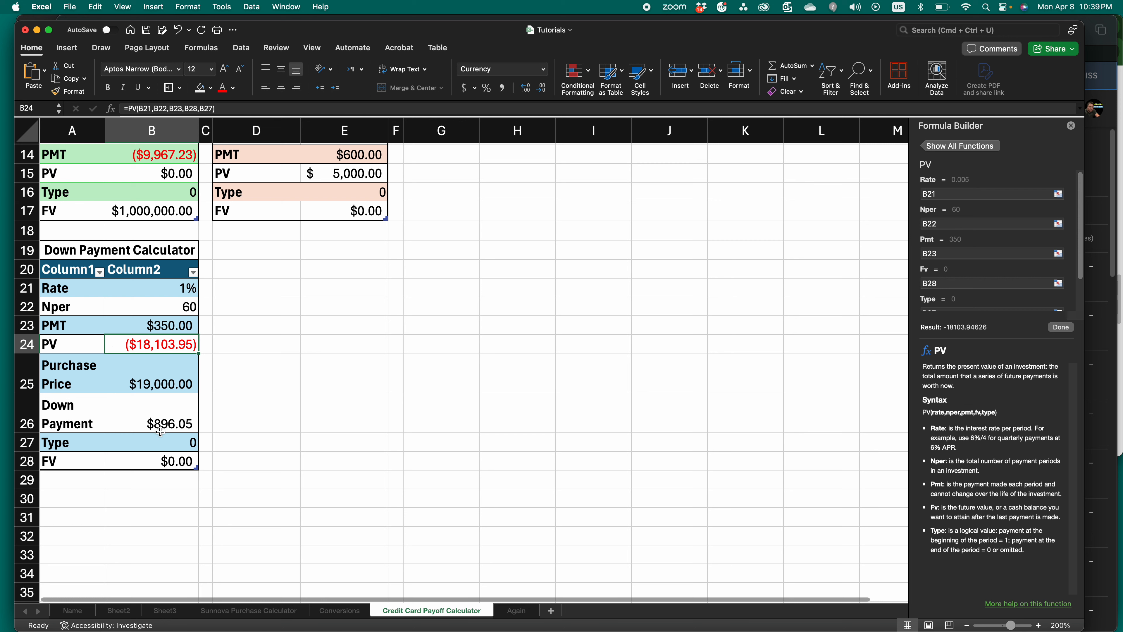
click(154, 424)
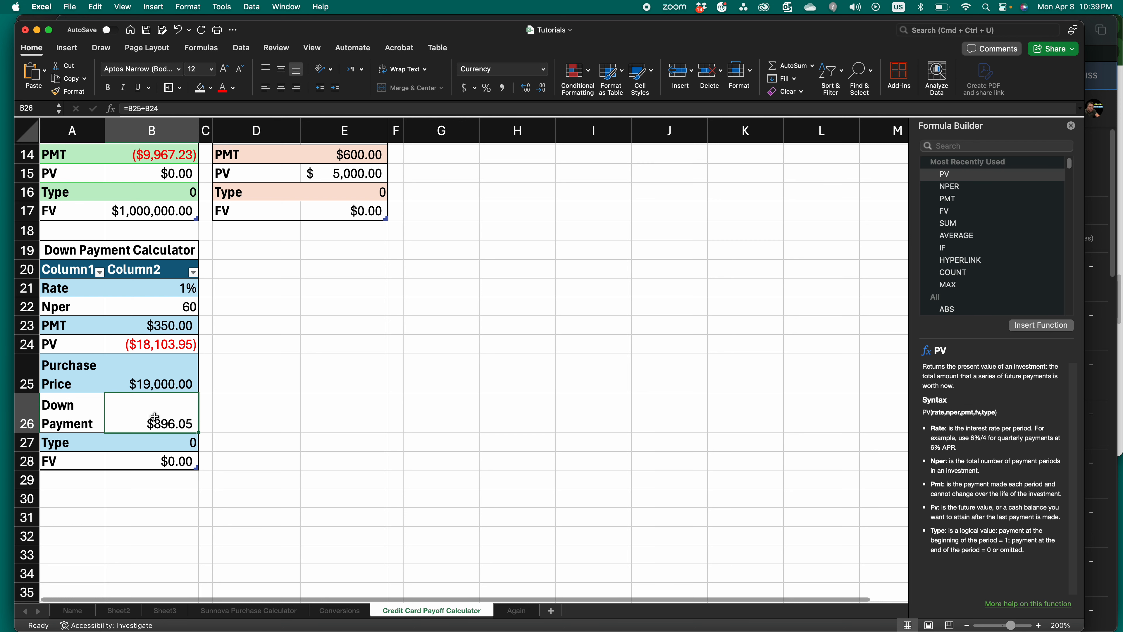
Step: Clear the PV formula in B24 and insert a new PV function there
click(156, 344)
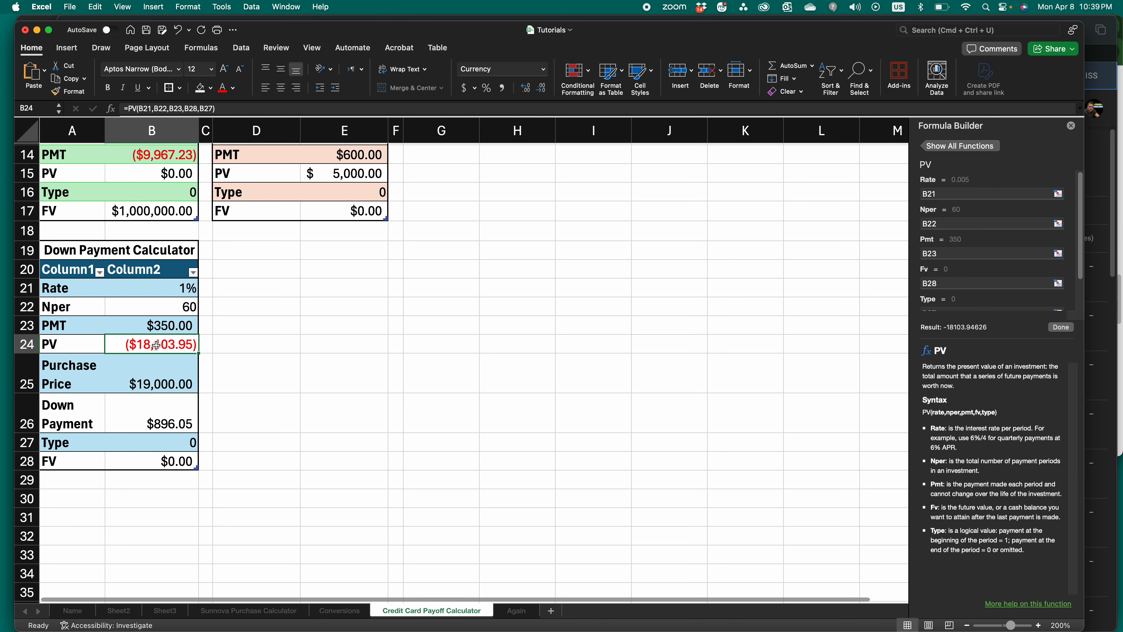
key(Delete)
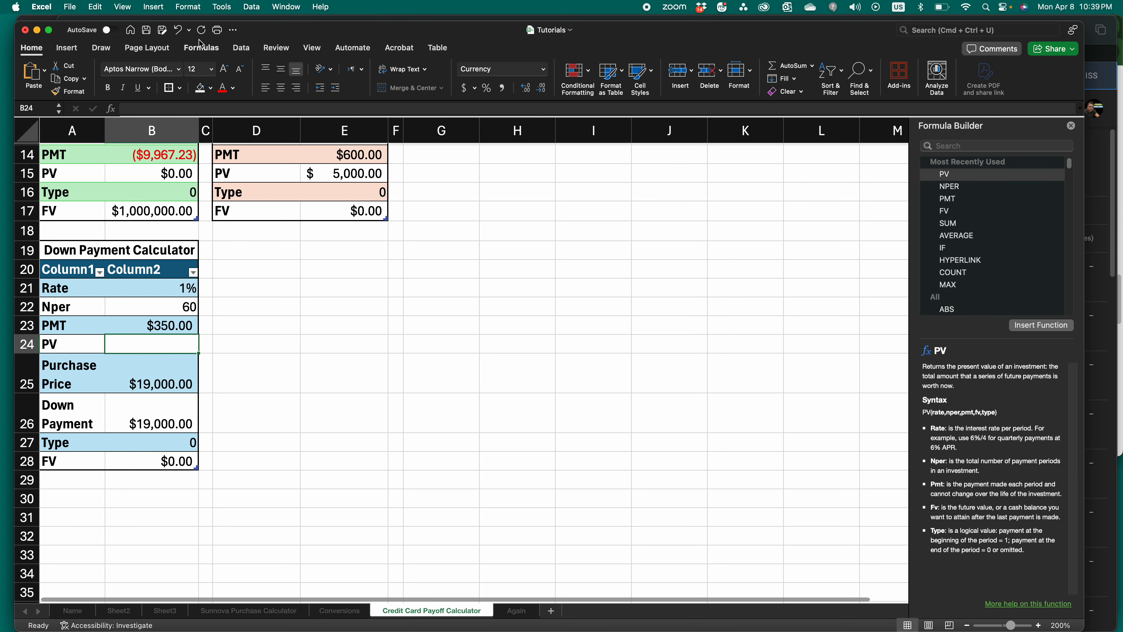
click(213, 49)
click(36, 75)
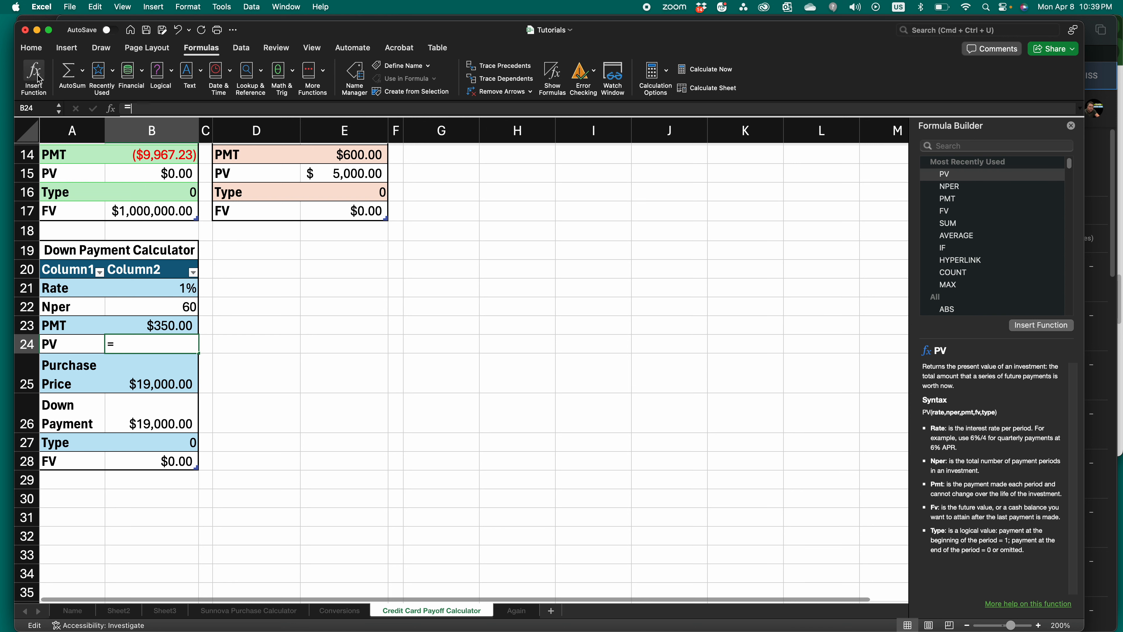
click(952, 177)
click(1037, 325)
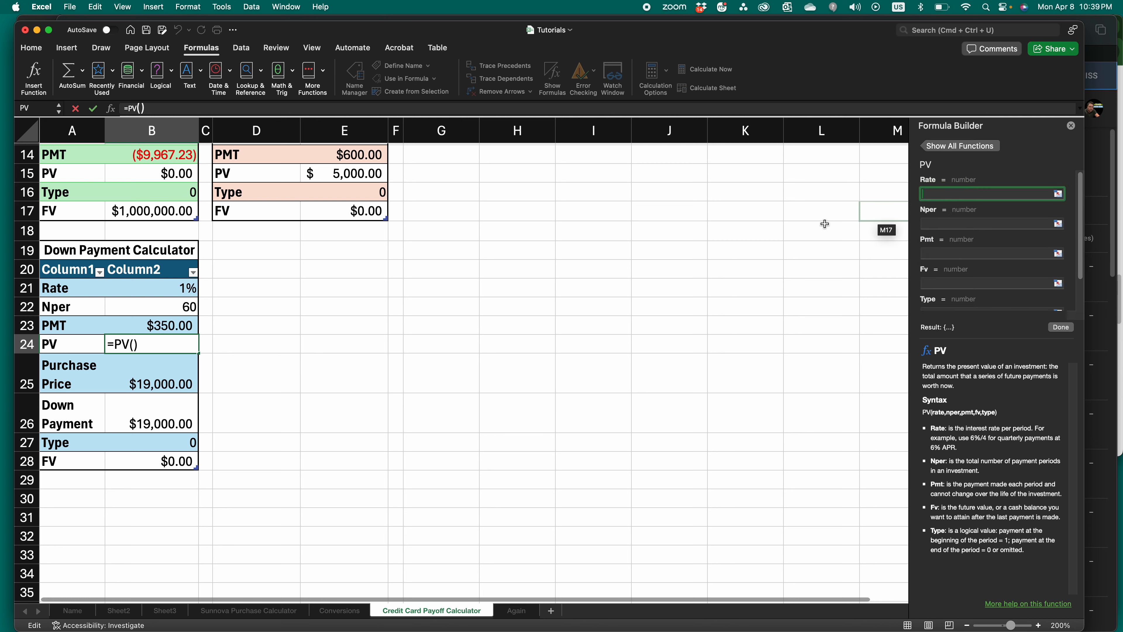
Step: Link the PV function's Rate to B21, Nper to B22 and Pmt to B23
click(170, 294)
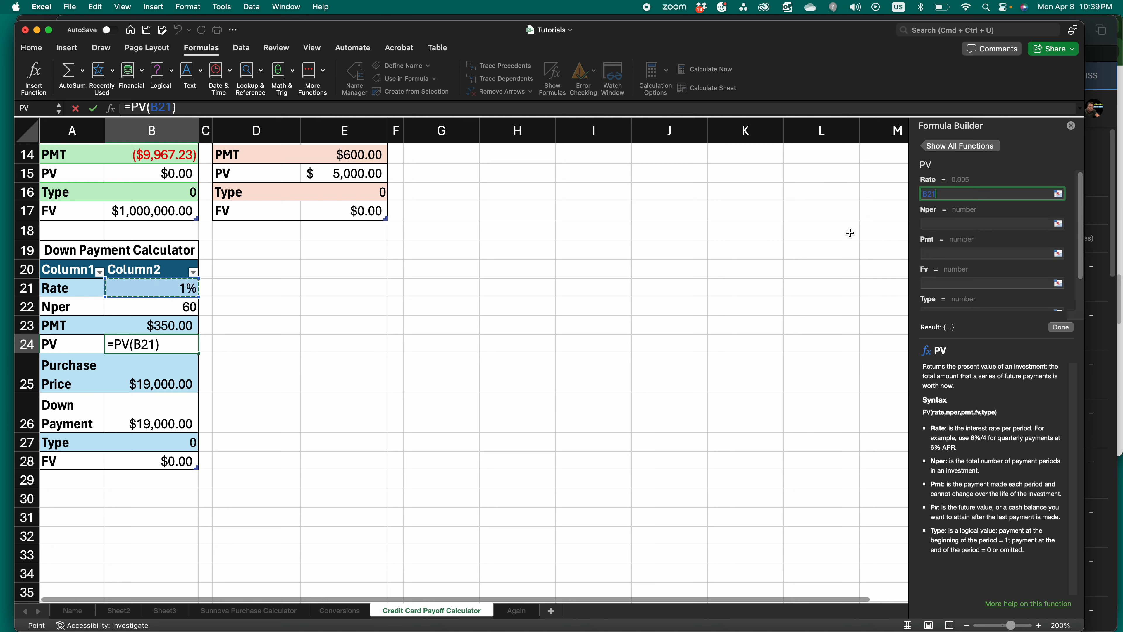
click(952, 223)
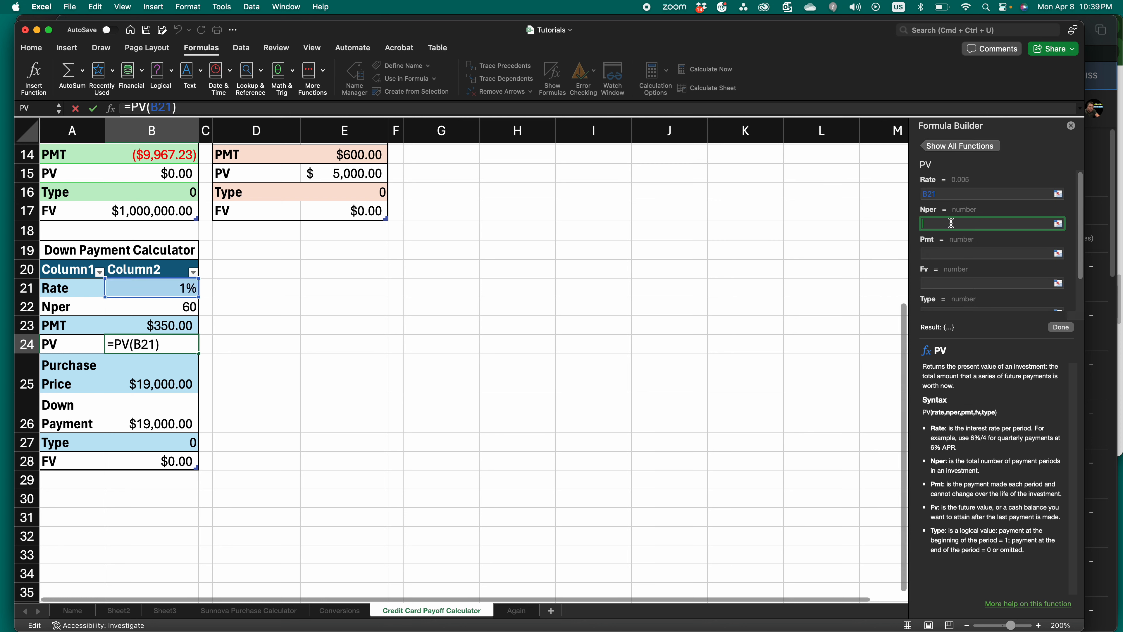
click(186, 310)
click(930, 254)
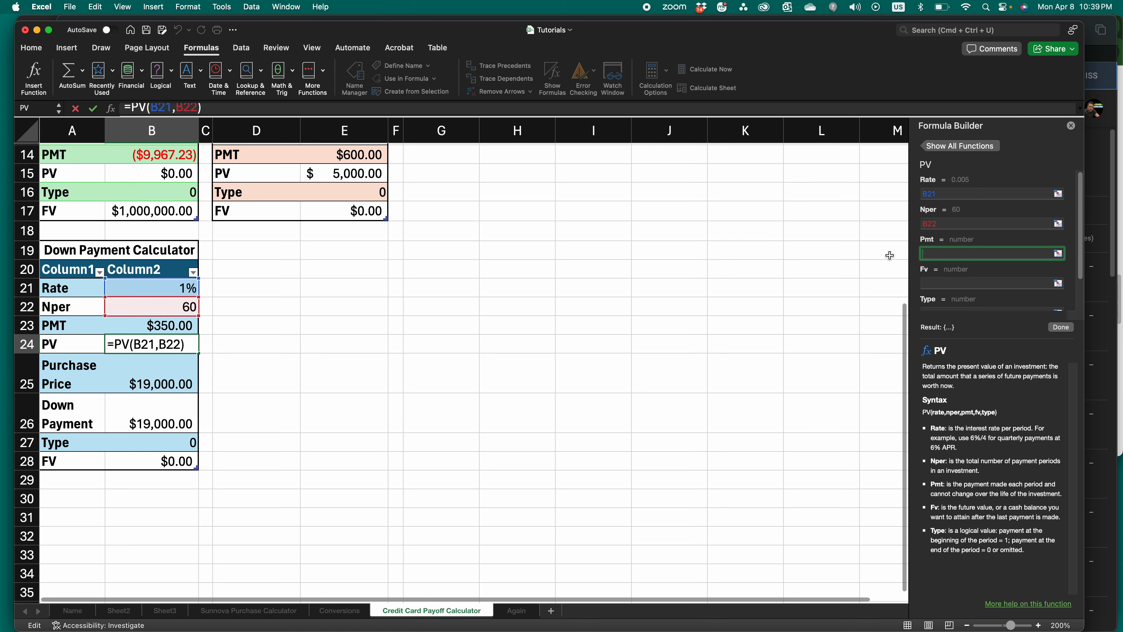
click(143, 327)
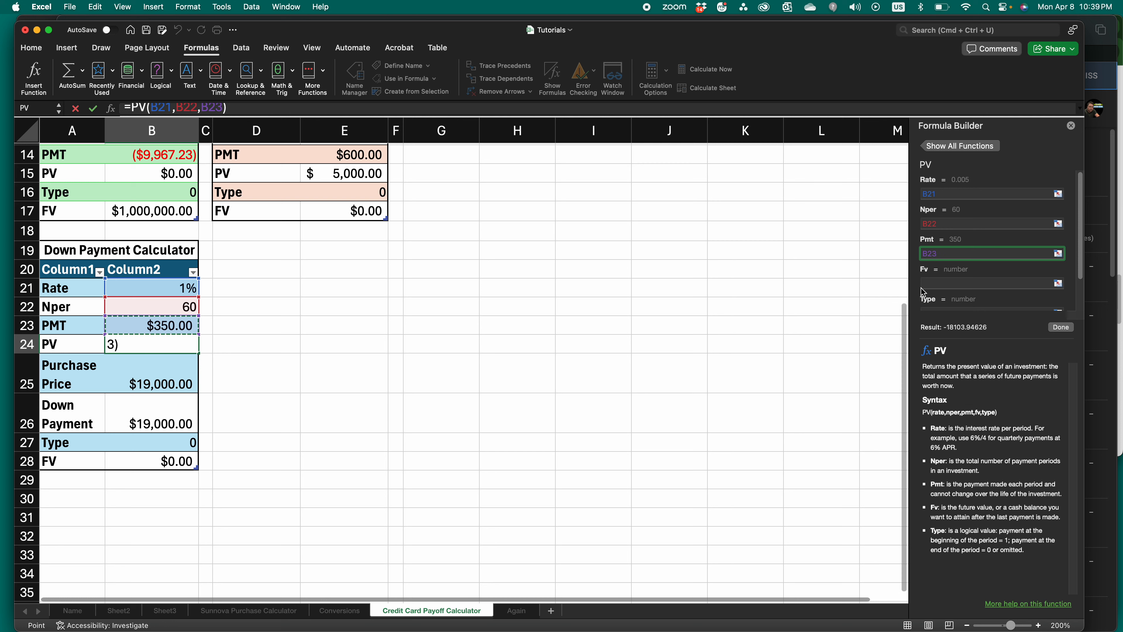
Step: Link the PV function's Fv to B28 and Type to B27, and complete the formula in B24
click(934, 286)
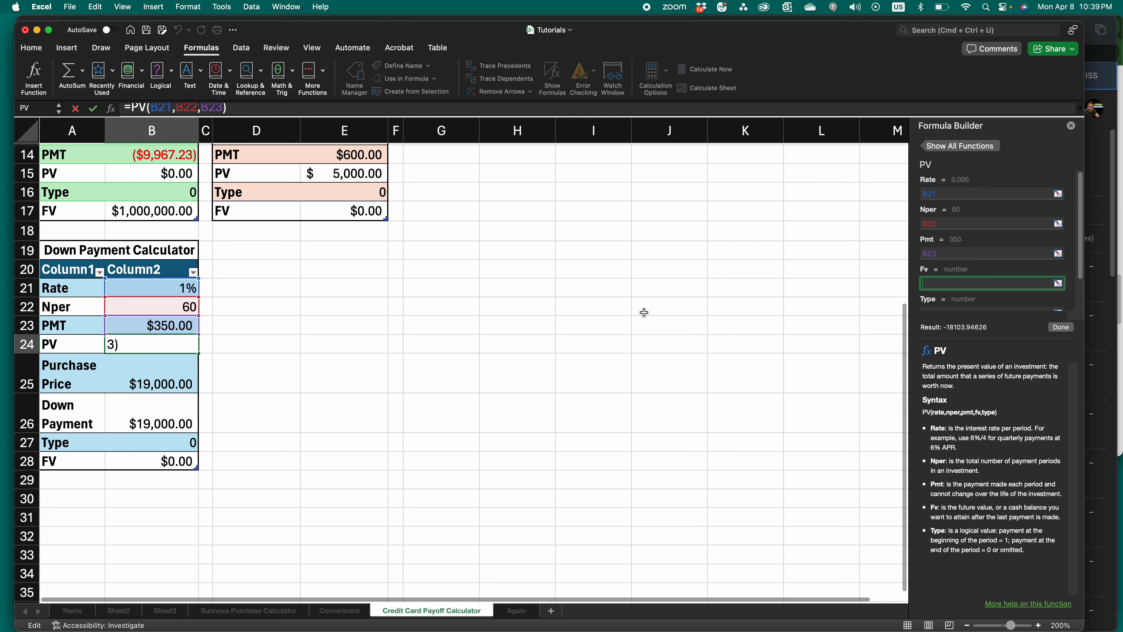
click(179, 468)
scroll(982, 278, down, 1)
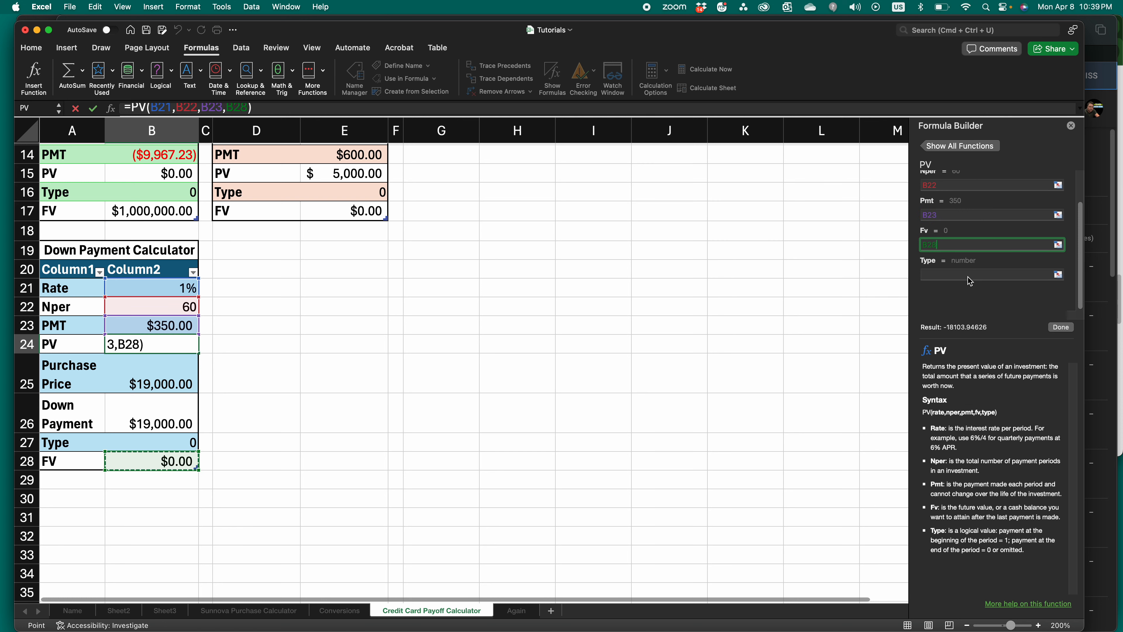
click(982, 277)
click(189, 442)
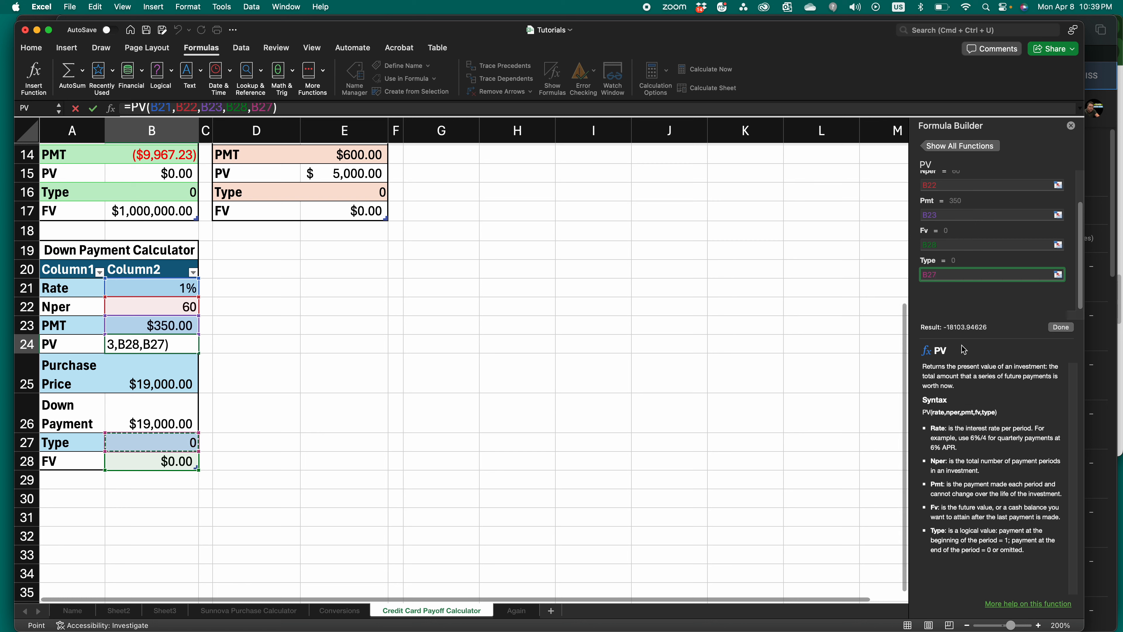
click(1062, 328)
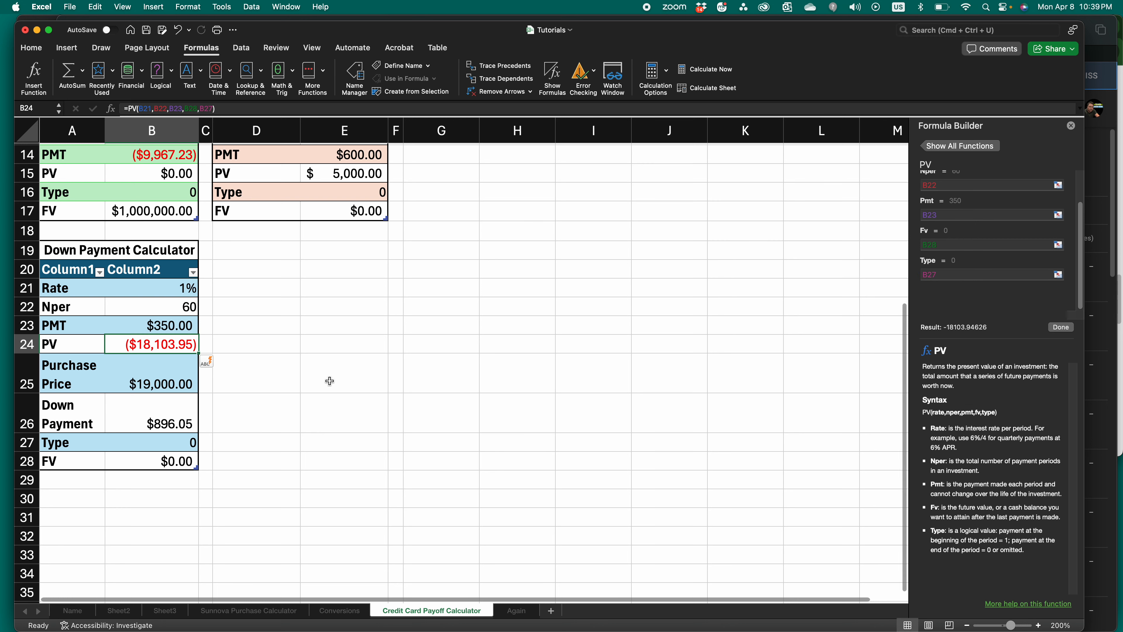
Step: Set the Purchase Price in B25 to 30000
click(152, 385)
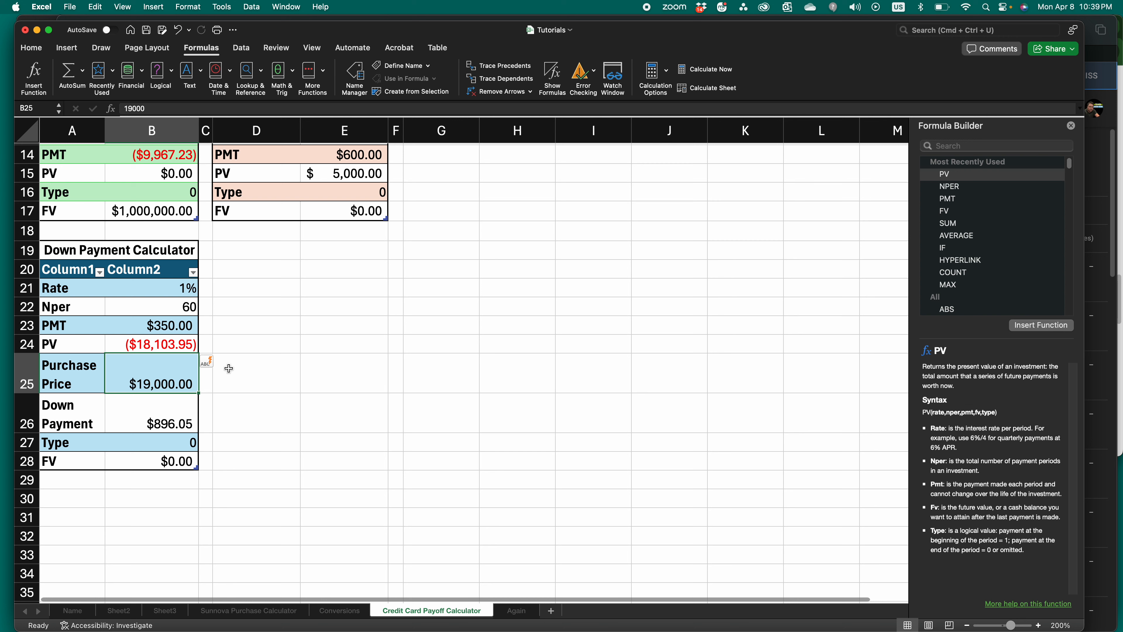
text(300)
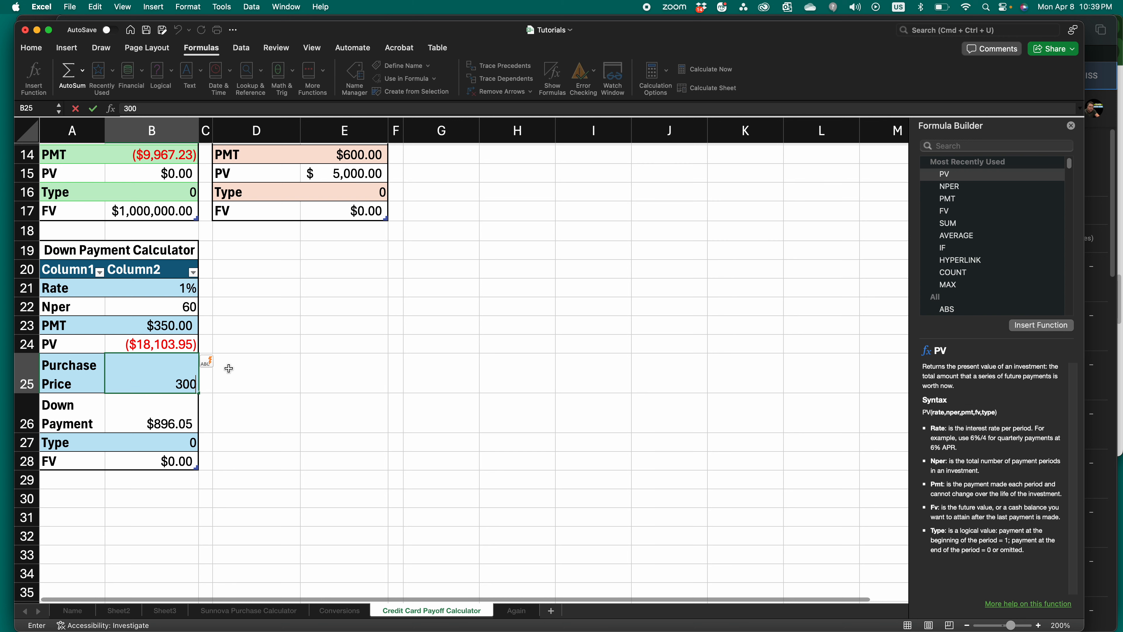
text(00)
key(Return)
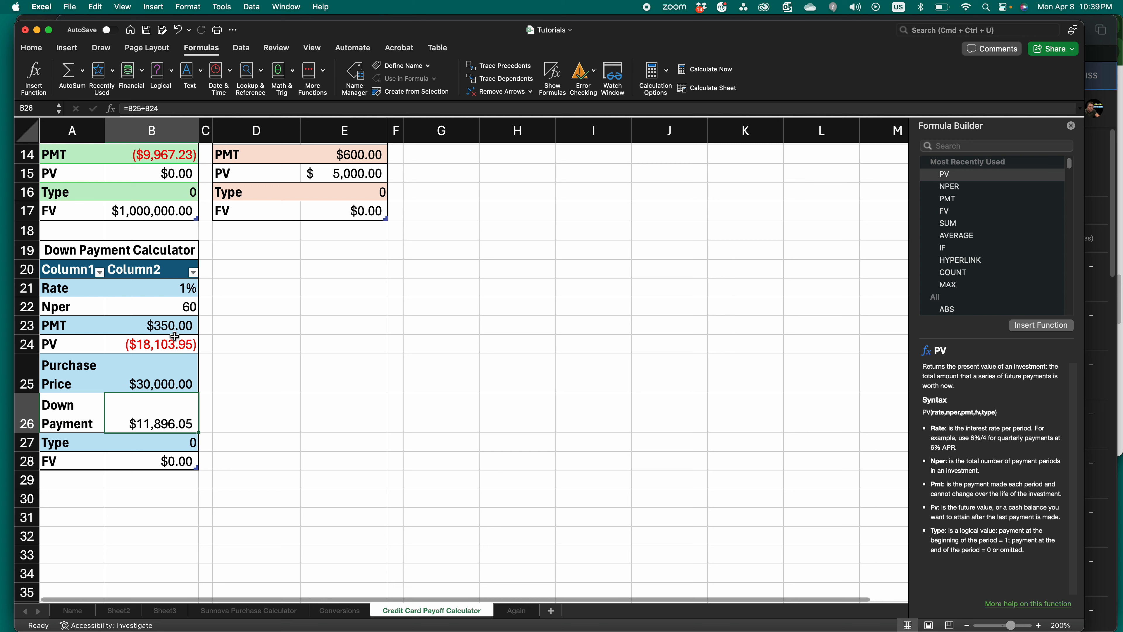
Step: Highlight the PV cell B24 and the Down Payment cell B26 with a yellow fill
click(121, 342)
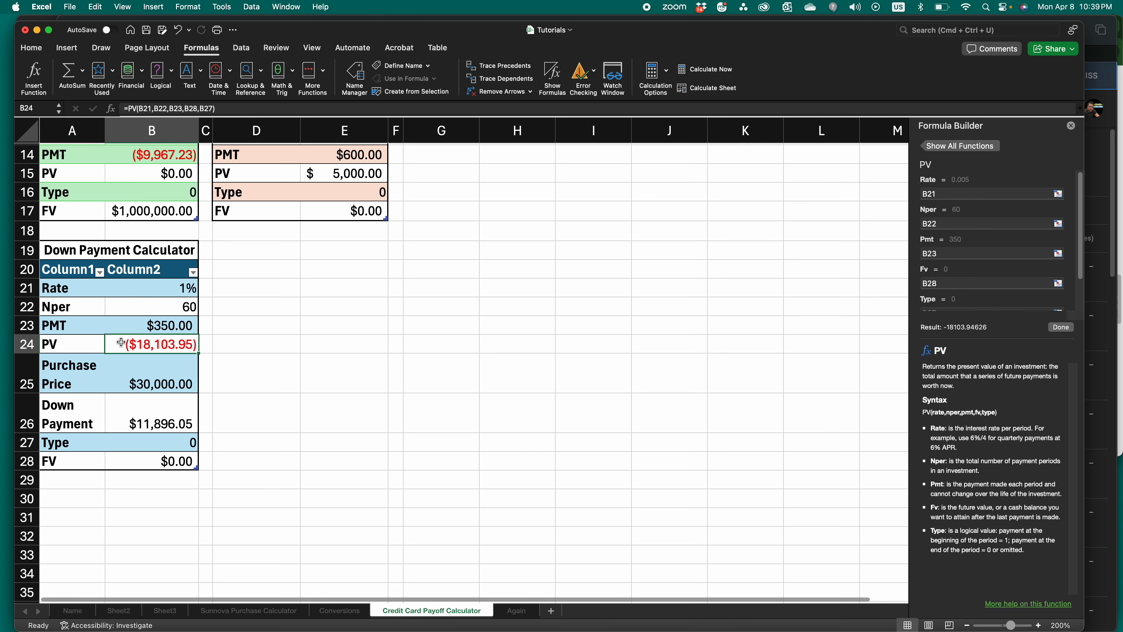
click(31, 47)
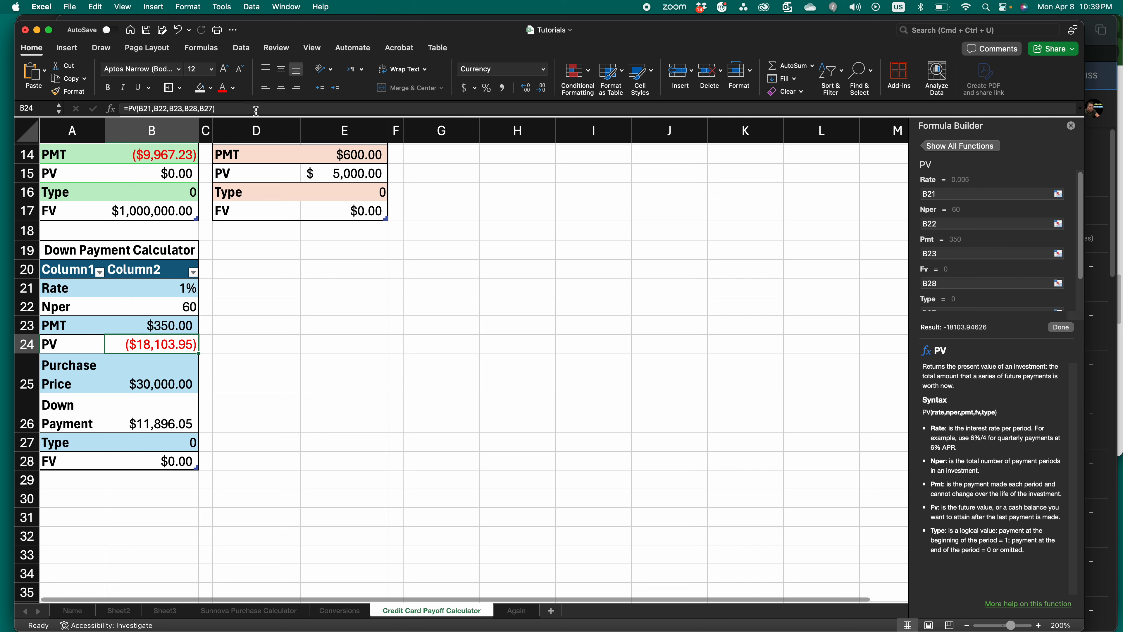
click(210, 90)
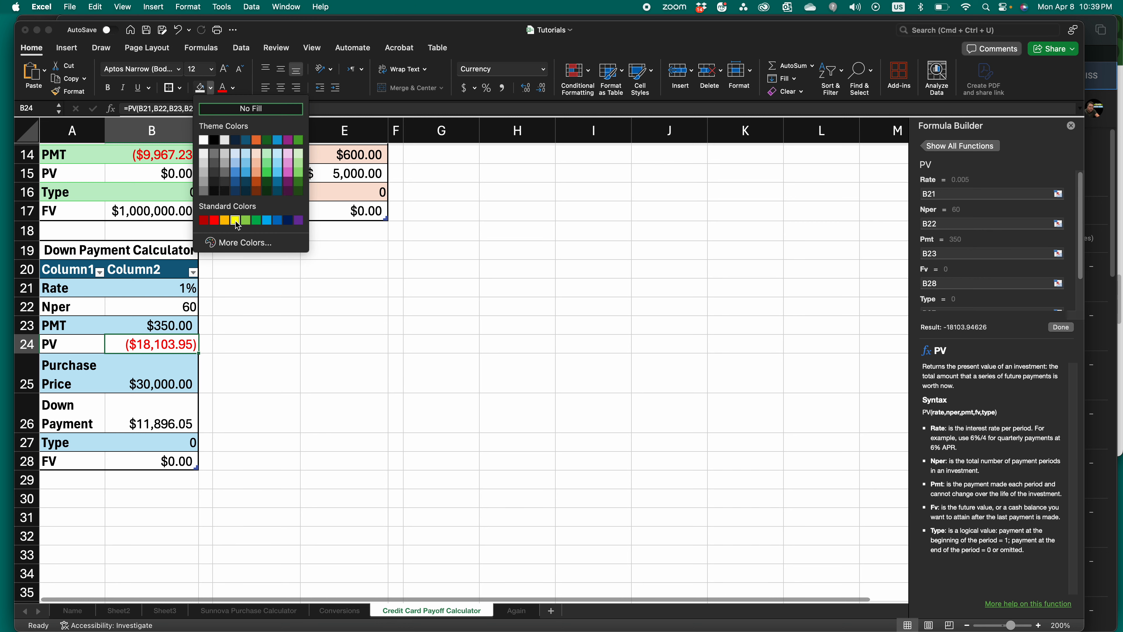
click(238, 226)
click(159, 425)
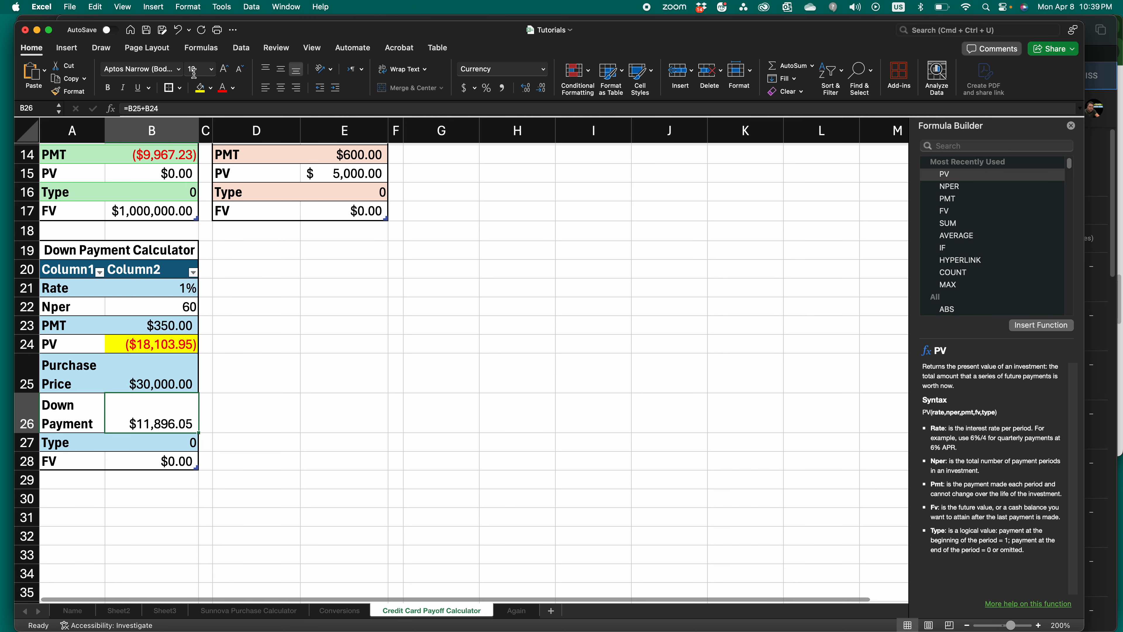
click(202, 91)
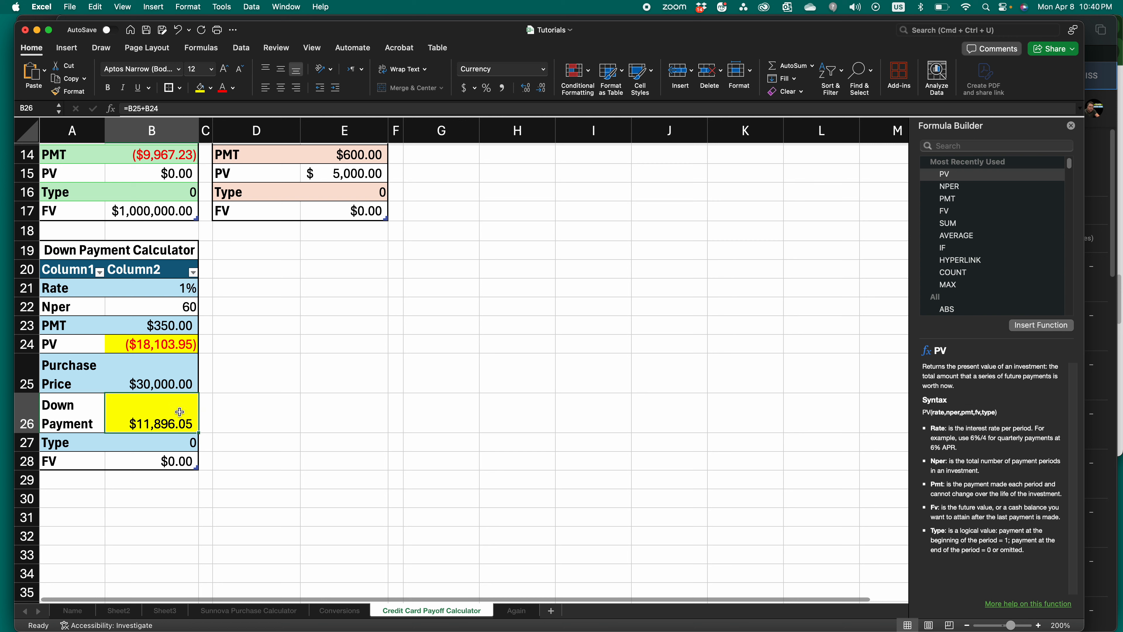
Step: Examine how the PV, Purchase Price and Down Payment cells of the Down Payment Calculator relate to each other
click(148, 381)
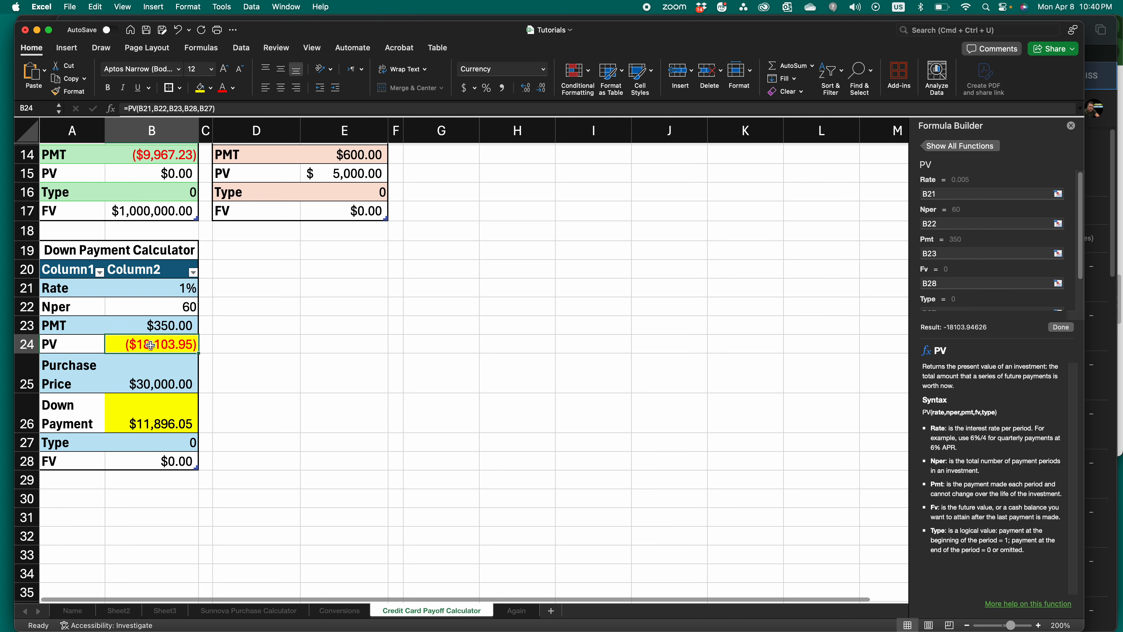
click(150, 423)
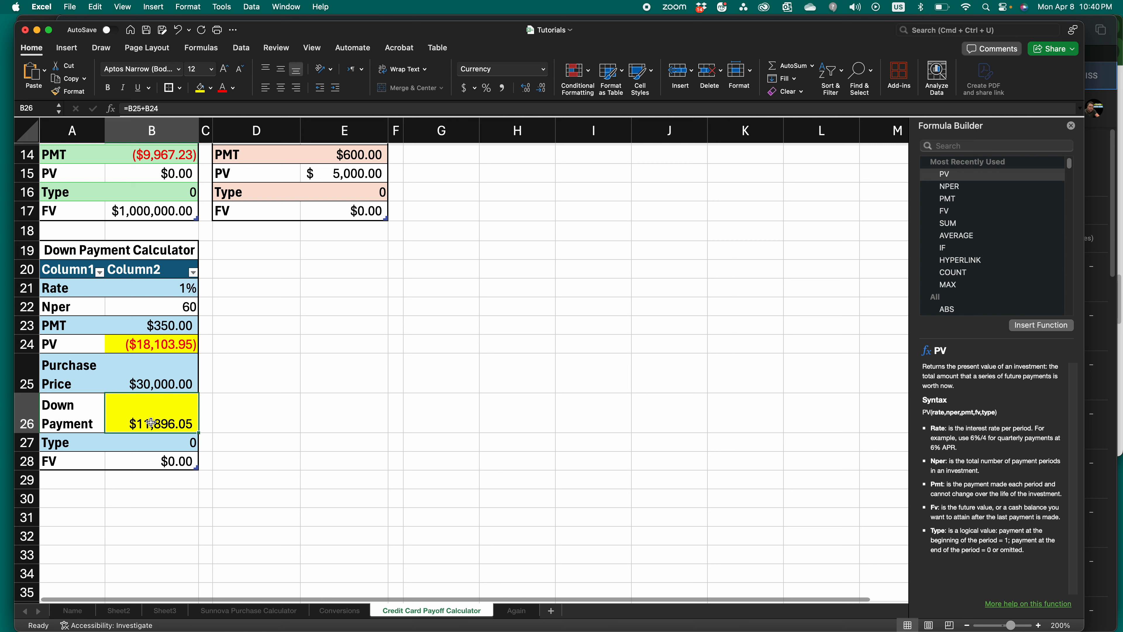
click(147, 344)
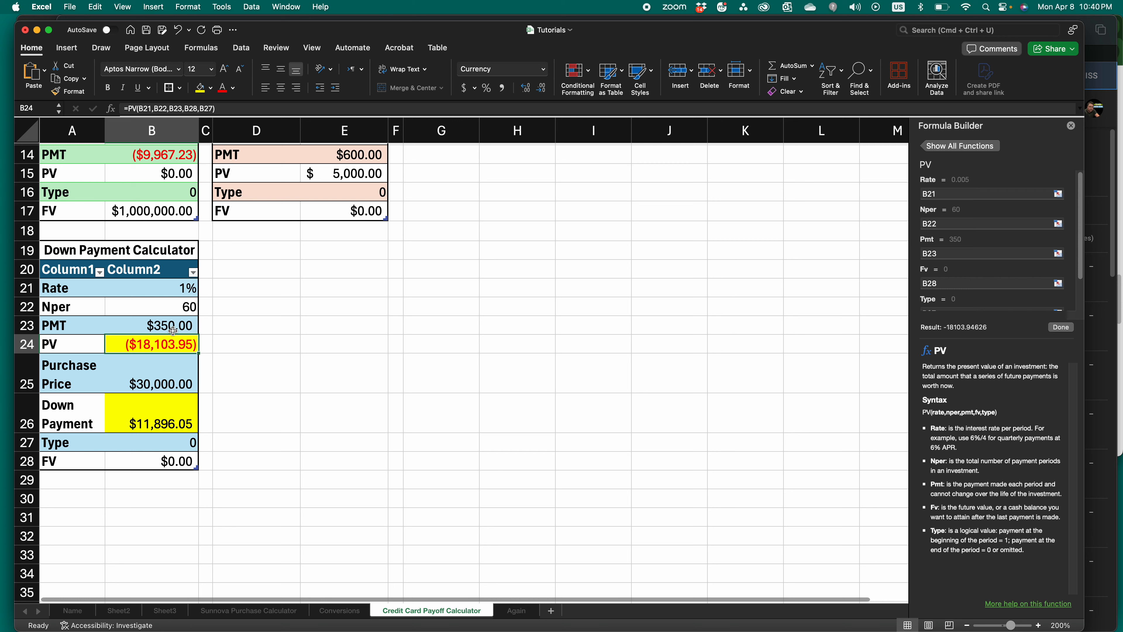
click(155, 377)
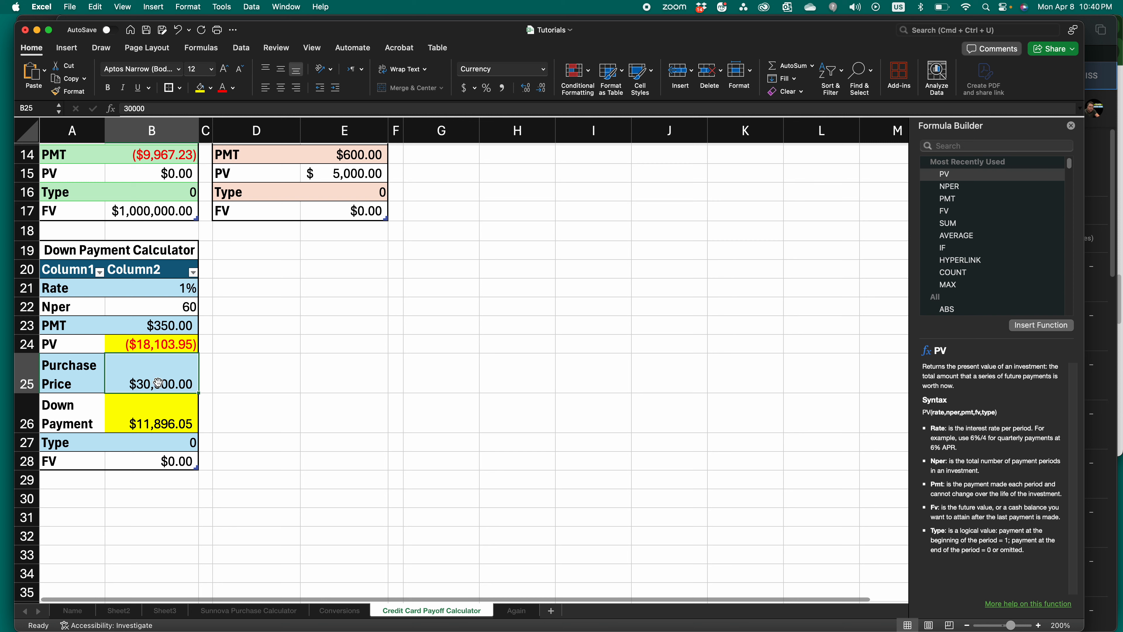
click(162, 425)
click(163, 378)
click(154, 419)
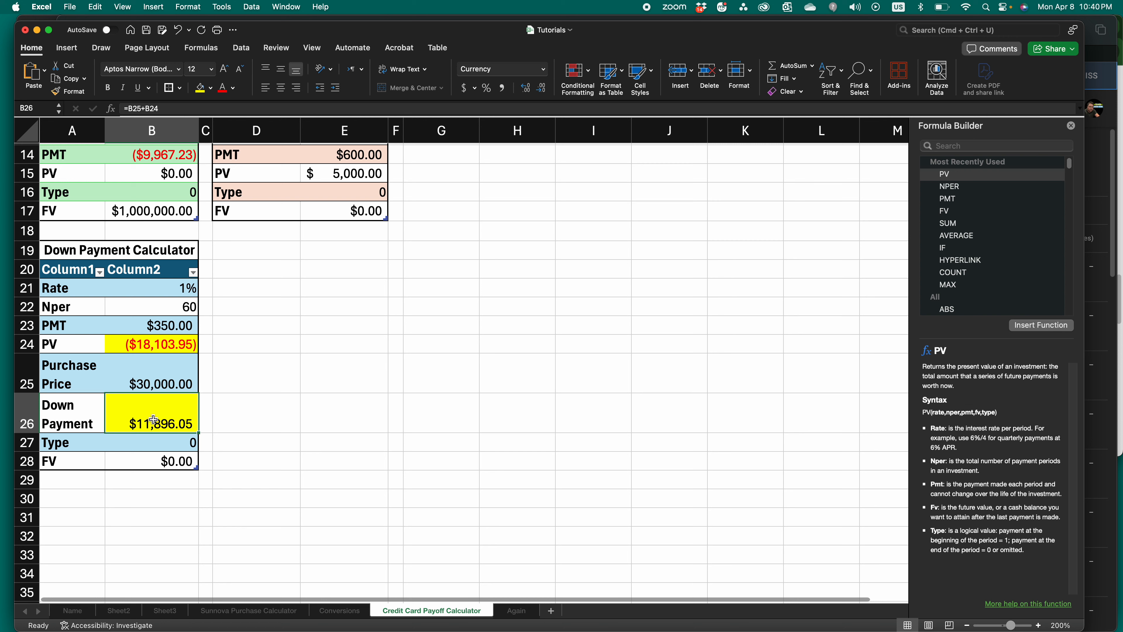
click(154, 374)
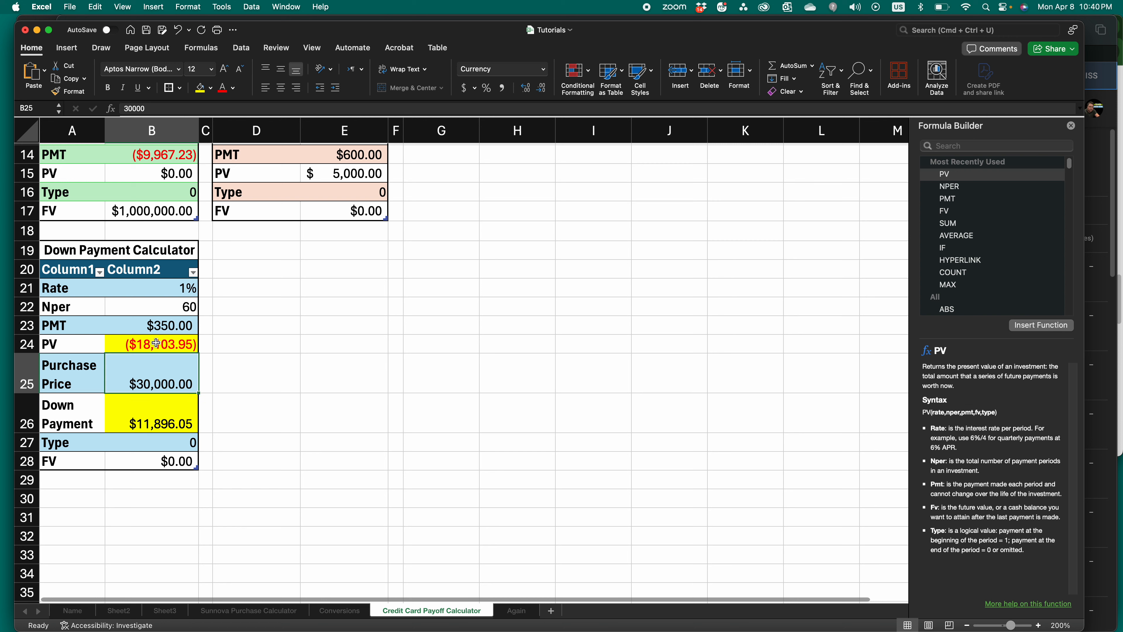
Step: Try calculating the Down Payment in B26 with the formula =B25-B24, and clear the cell
click(157, 426)
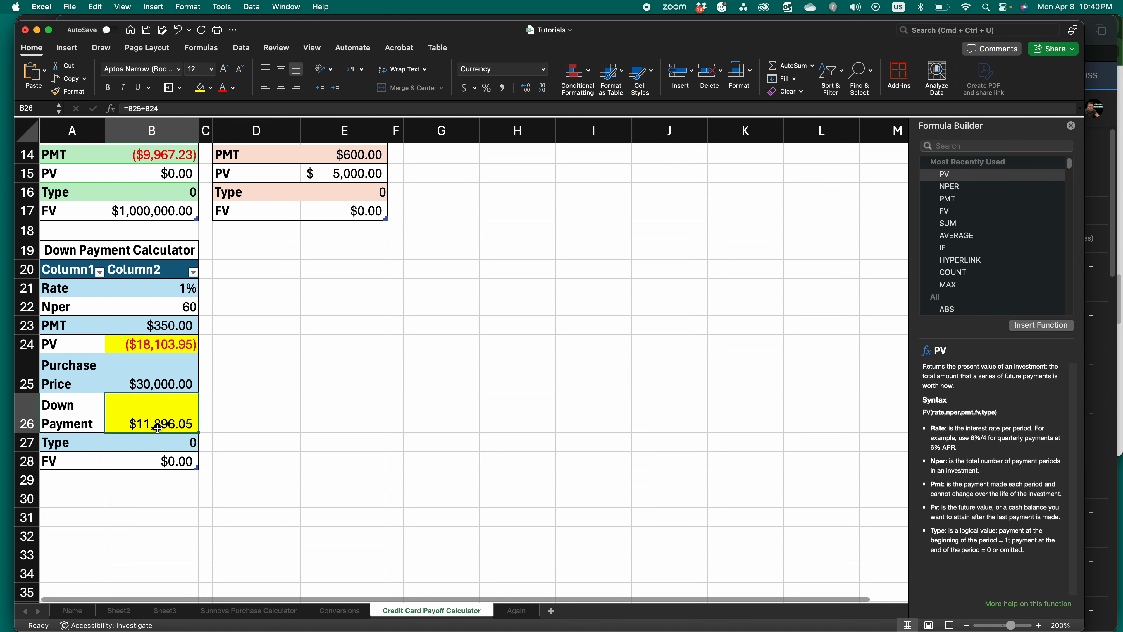
text(=)
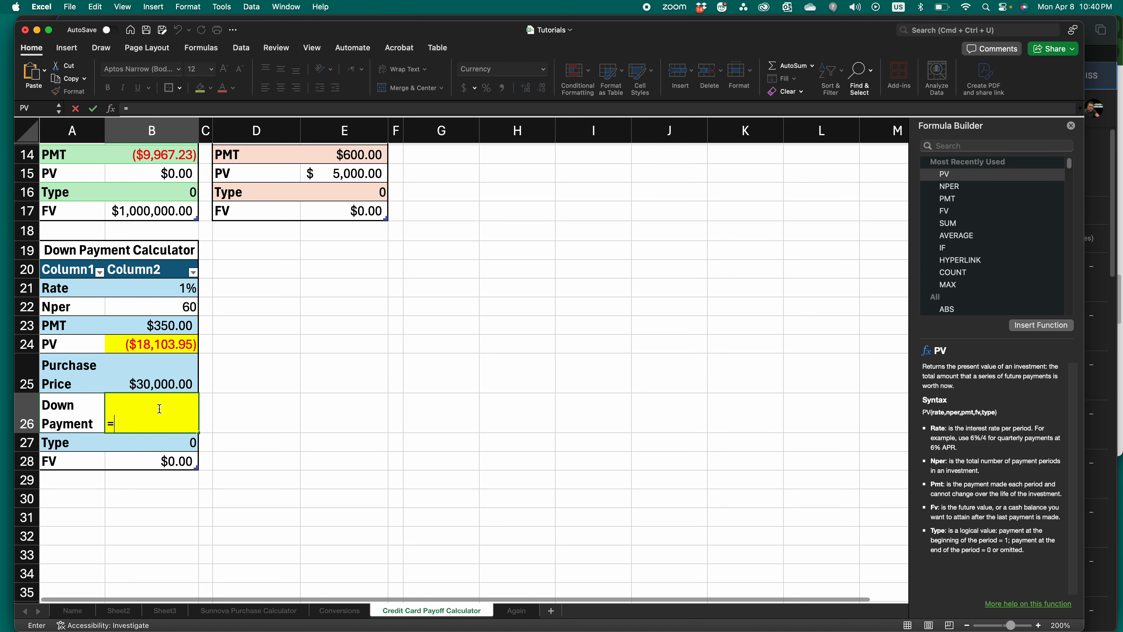
click(151, 383)
text(-)
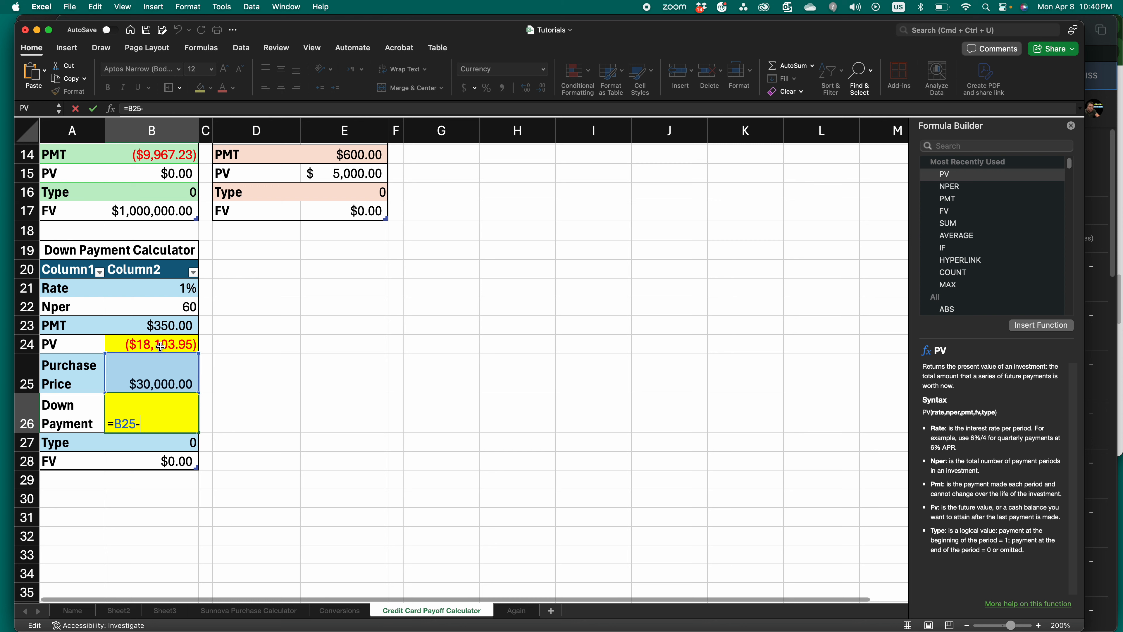
click(161, 347)
key(Return)
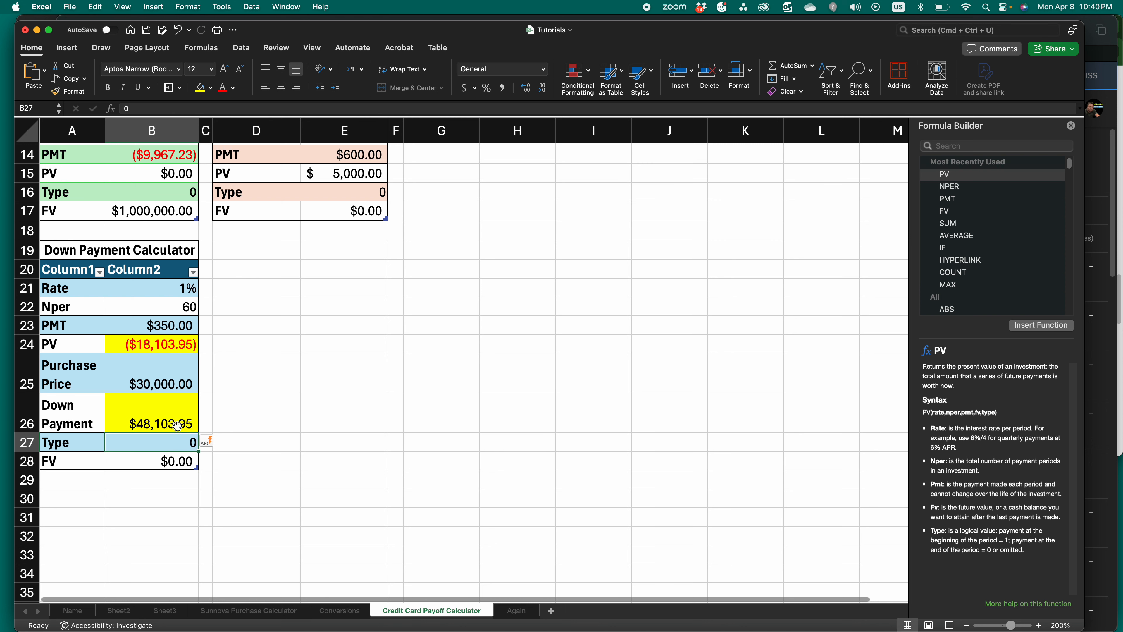
click(169, 428)
key(Delete)
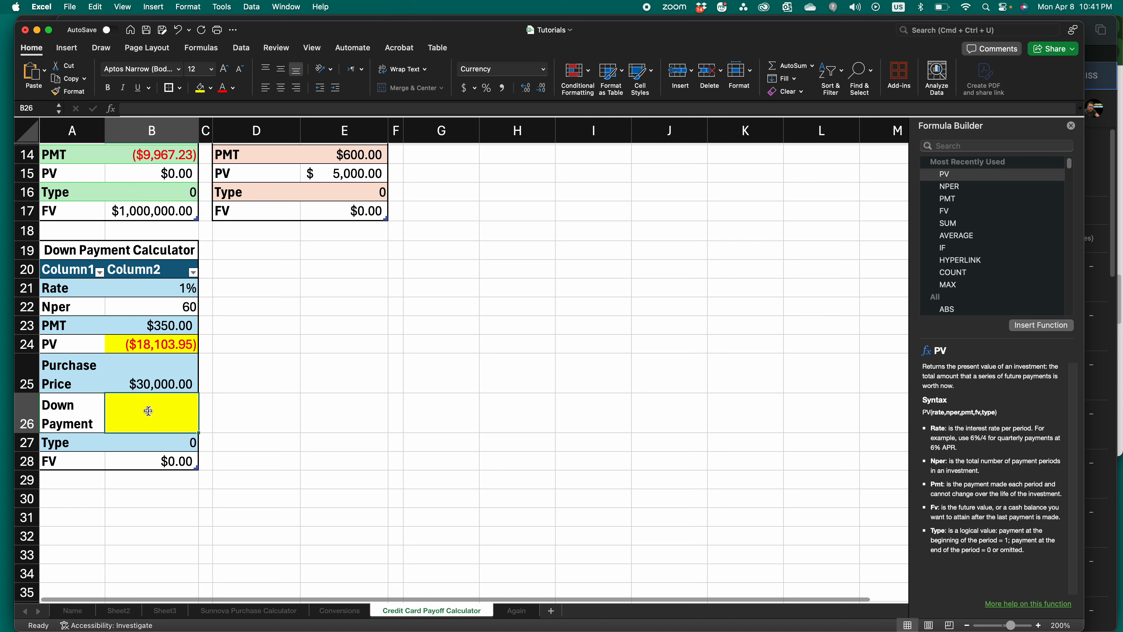
Step: Enter the formula =B25+B24 in the Down Payment cell B26 and check it there
text(=)
click(139, 370)
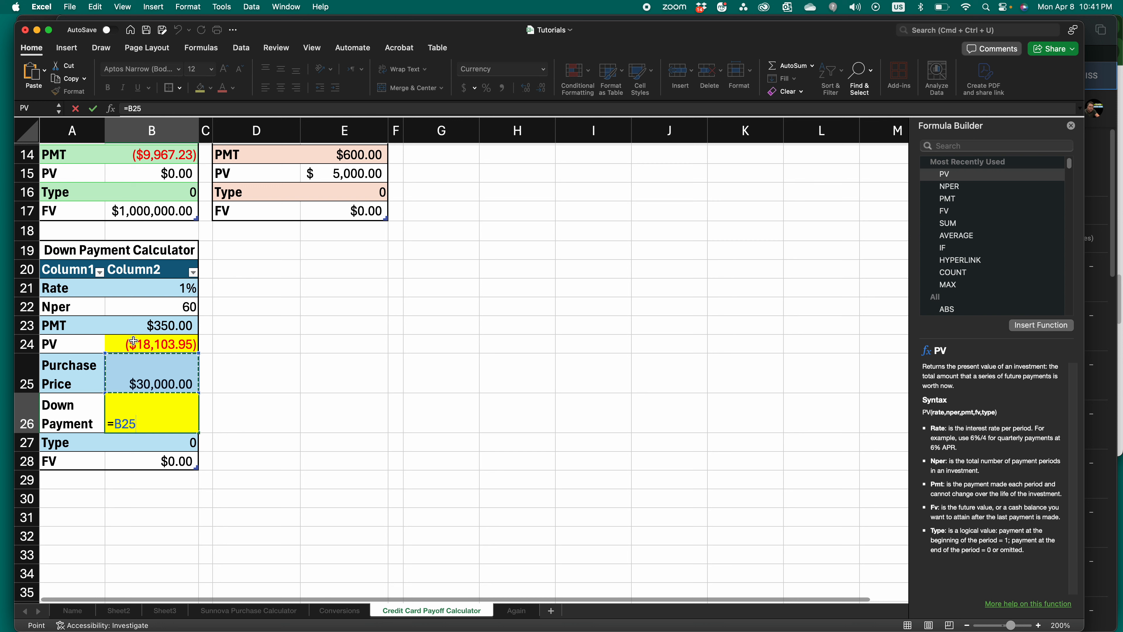
text(+)
click(138, 343)
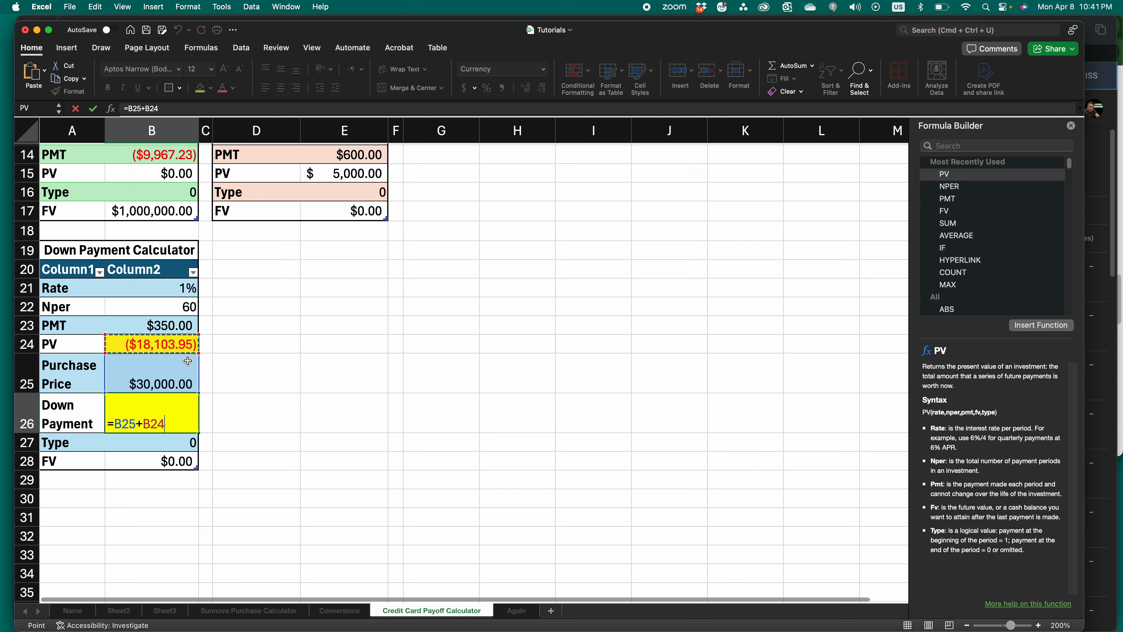
key(Return)
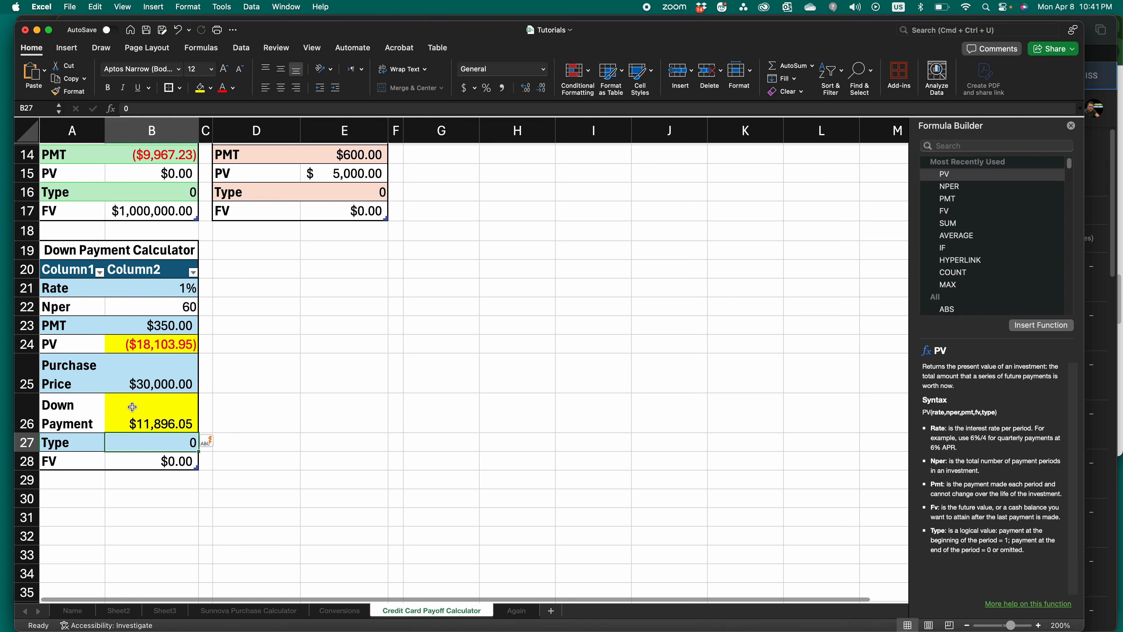
click(141, 413)
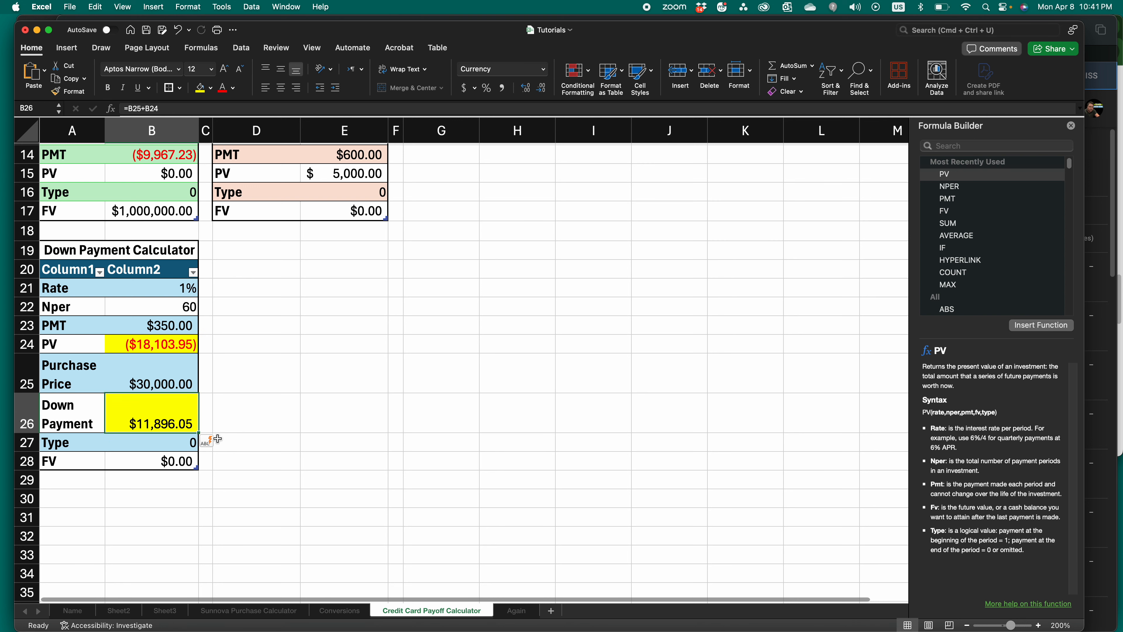
Step: Change the Purchase Price in B25 to 25000
click(155, 386)
text(25000)
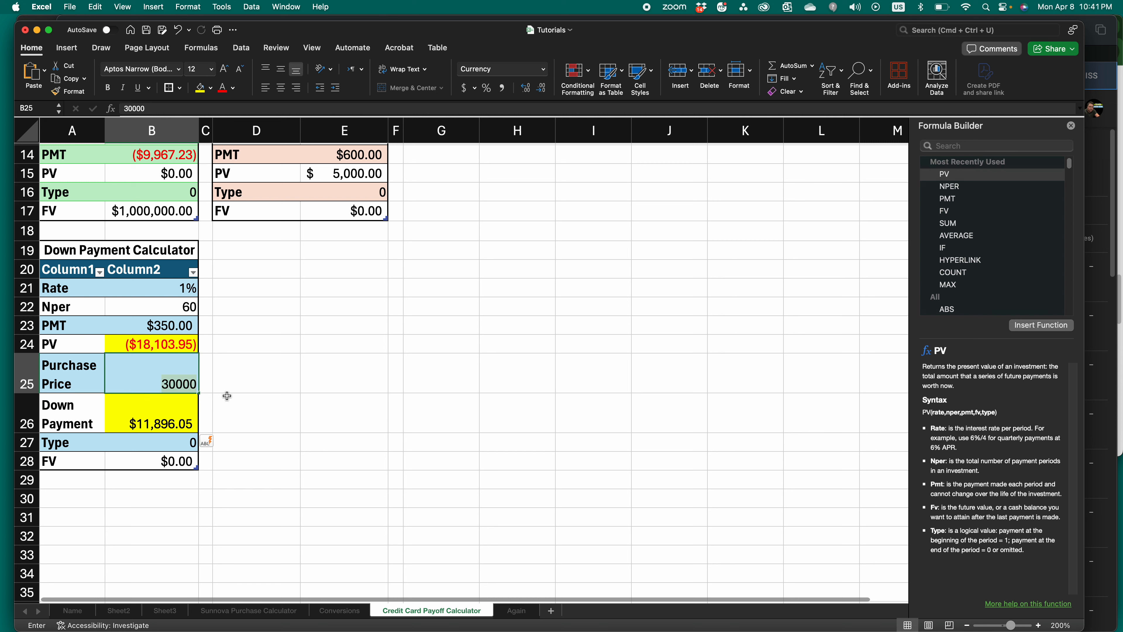
key(Return)
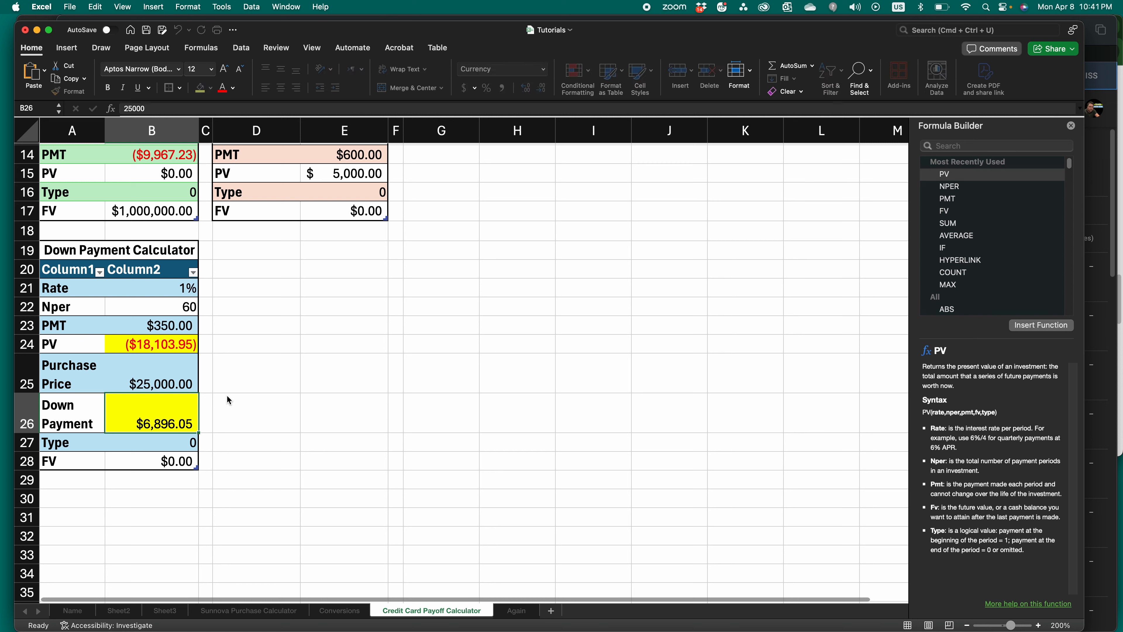